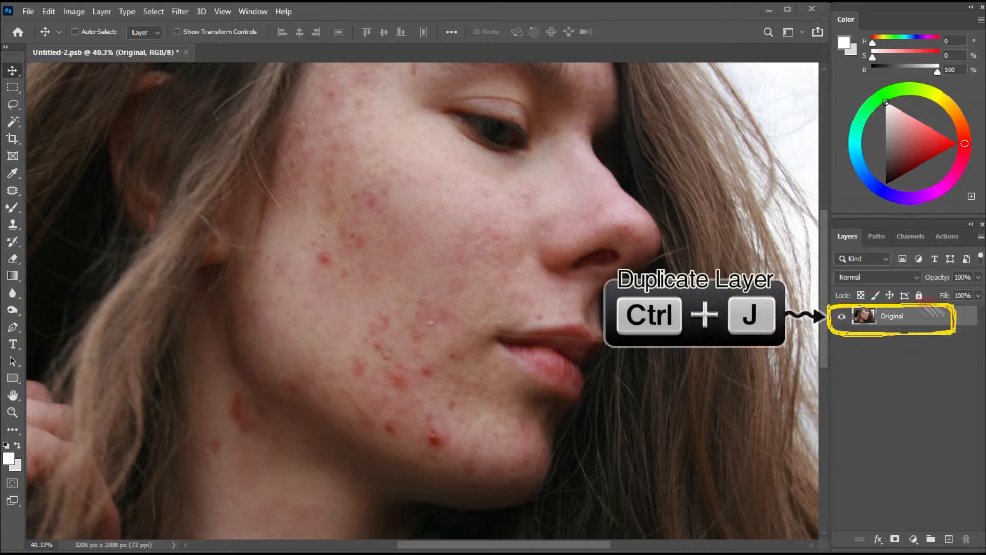
Duplicate the Original layer twice.
left_click(845, 324)
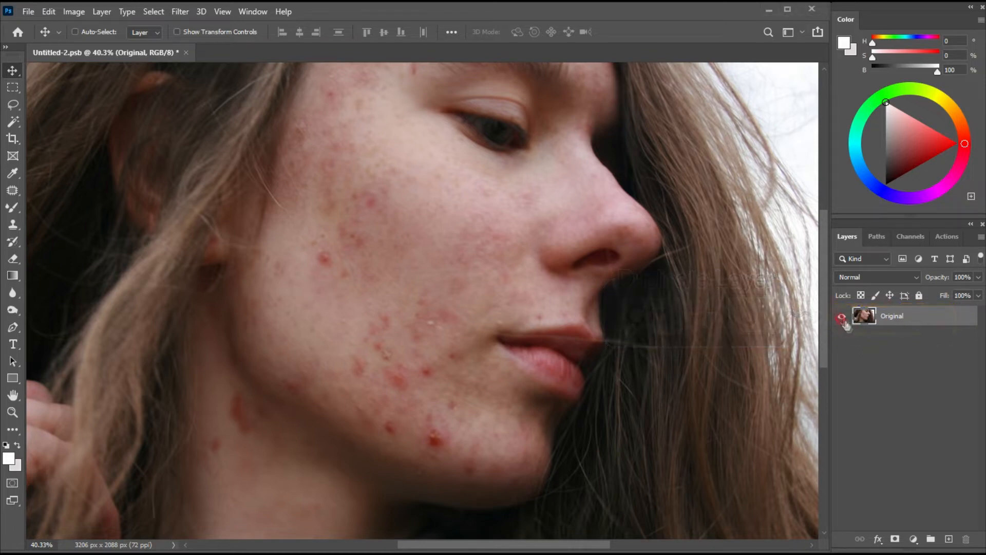
key("ctrl+j")
key("ctrl+j")
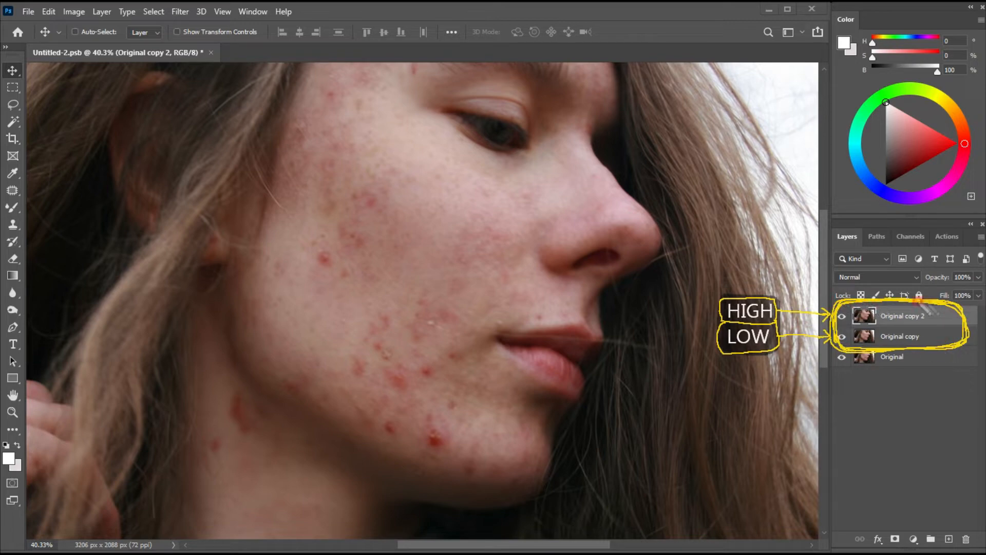
Rename the lower layer copy to LOW and the upper copy to HIGH.
left_click(855, 336)
double_click(901, 336)
left_click(947, 336)
double_click(911, 317)
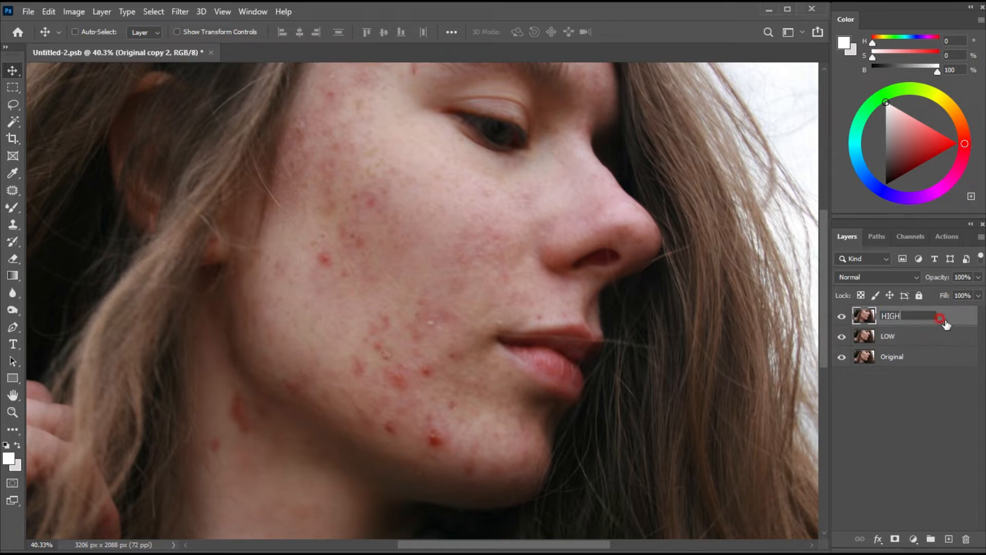
left_click(941, 319)
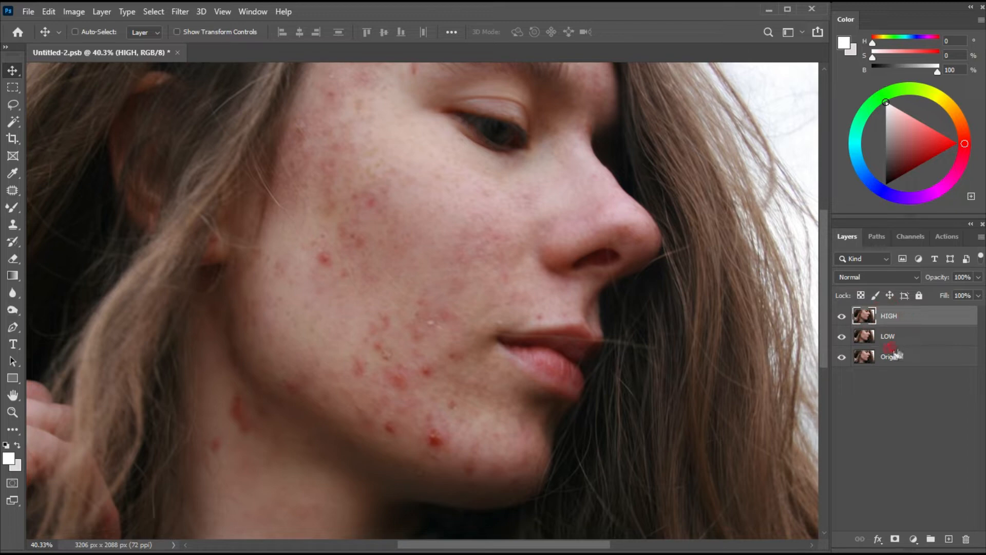
Hide the HIGH layer and make the LOW layer active.
left_click(841, 316)
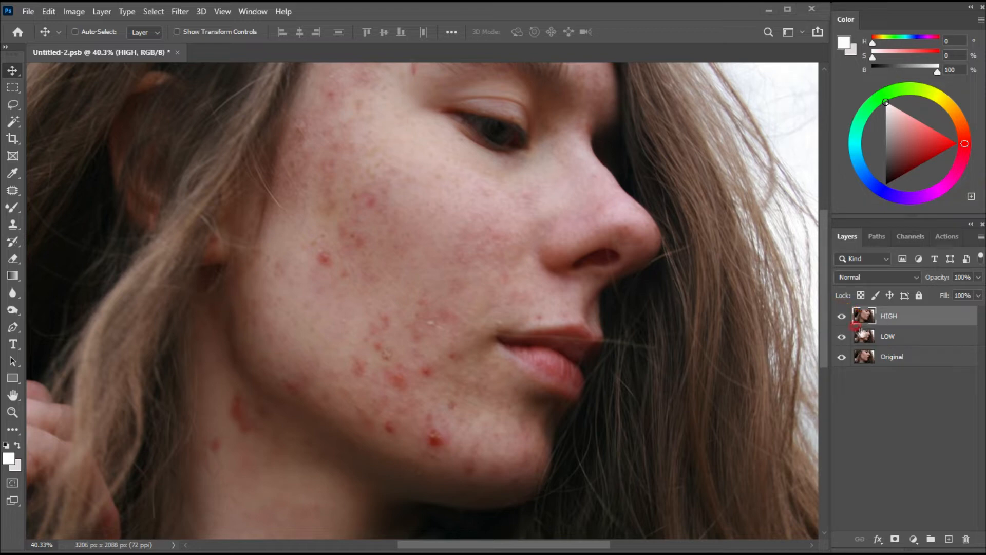
left_click(841, 316)
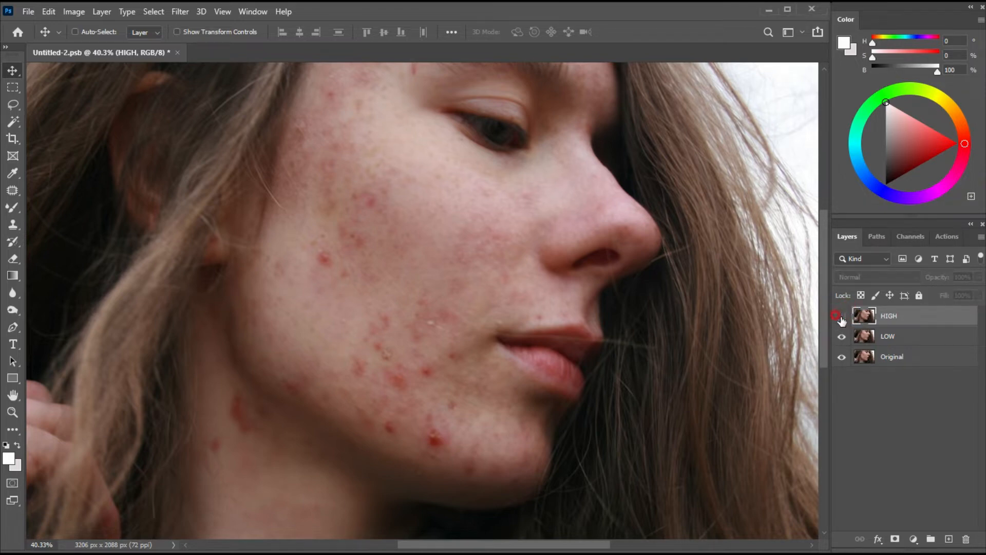
mouse_move(845, 326)
left_mouse_down()
mouse_move(835, 345)
mouse_move(906, 327)
left_mouse_up()
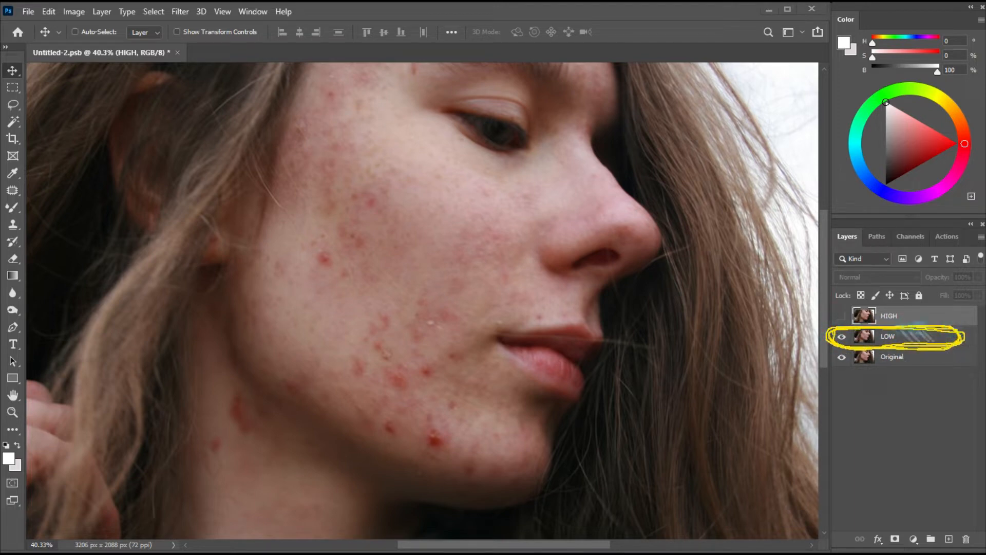
left_click(910, 340)
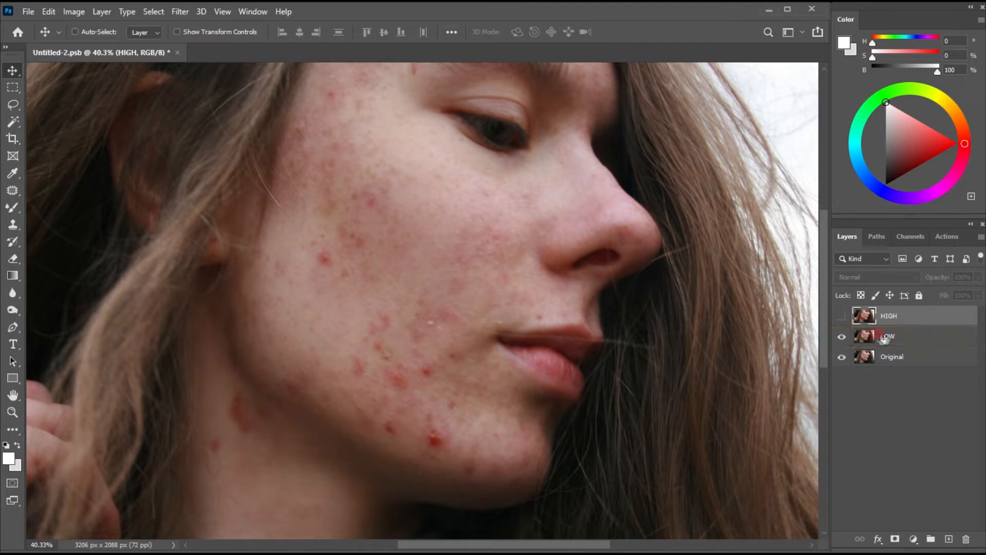
left_click(908, 337)
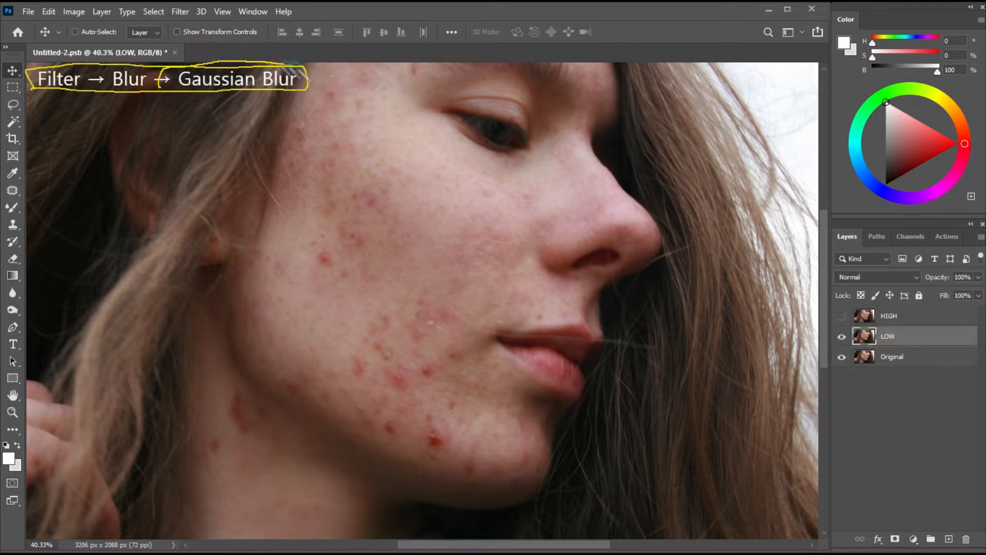
Apply a Gaussian Blur with a radius of 15 pixels to the LOW layer.
mouse_move(283, 66)
left_mouse_down()
mouse_move(169, 88)
mouse_move(259, 53)
mouse_move(211, 92)
mouse_move(167, 72)
mouse_move(189, 19)
left_mouse_up()
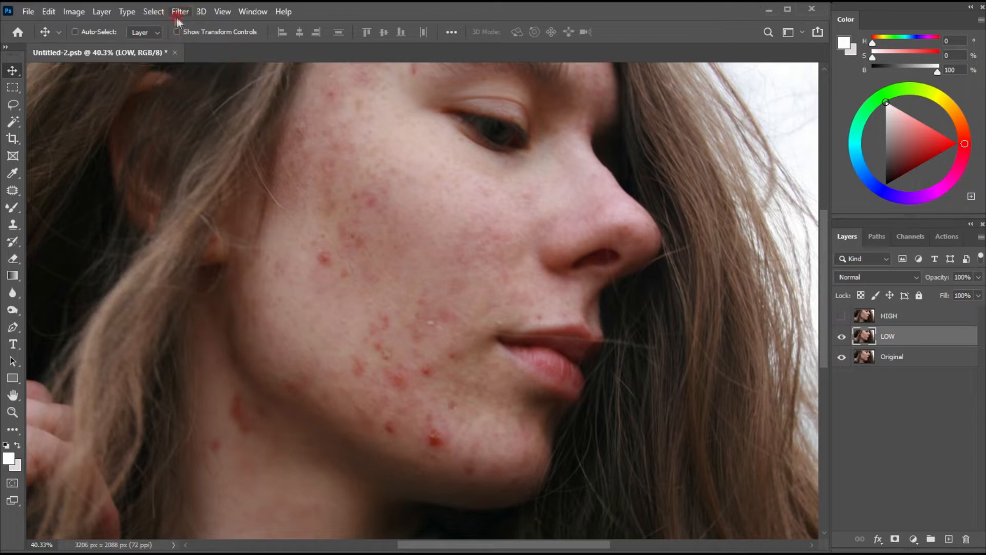
left_click(172, 13)
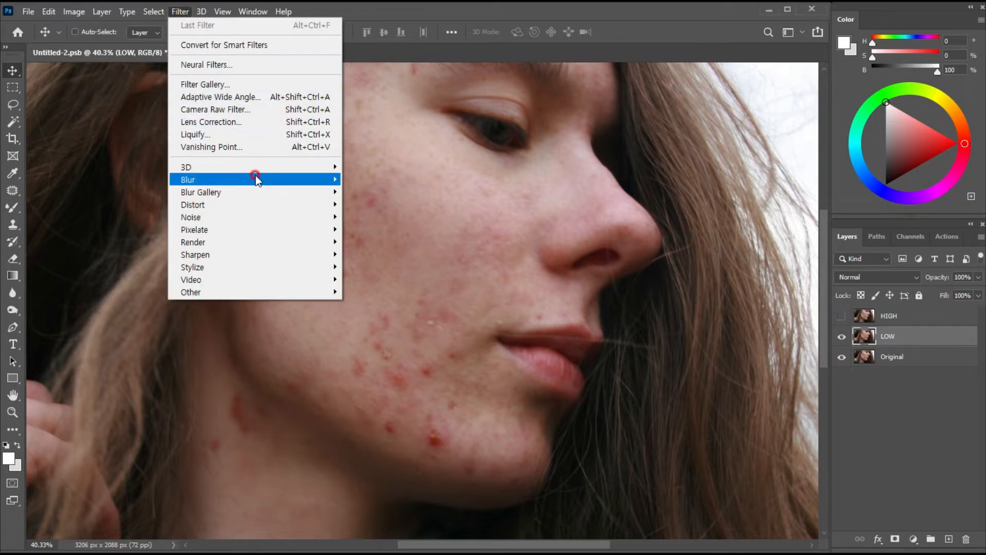
left_click(340, 179)
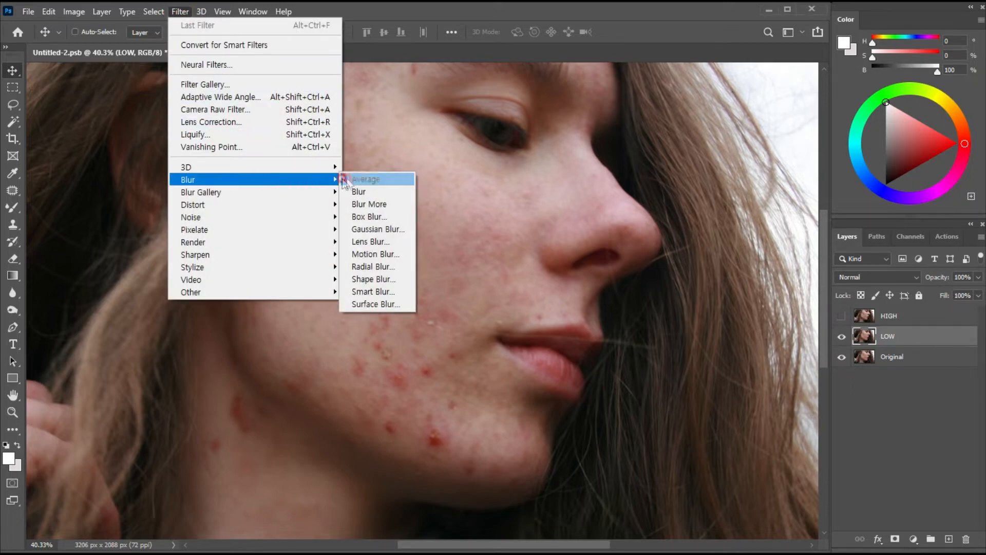
left_click(369, 230)
left_click_drag(536, 201, 574, 166)
left_click_drag(634, 261, 634, 277)
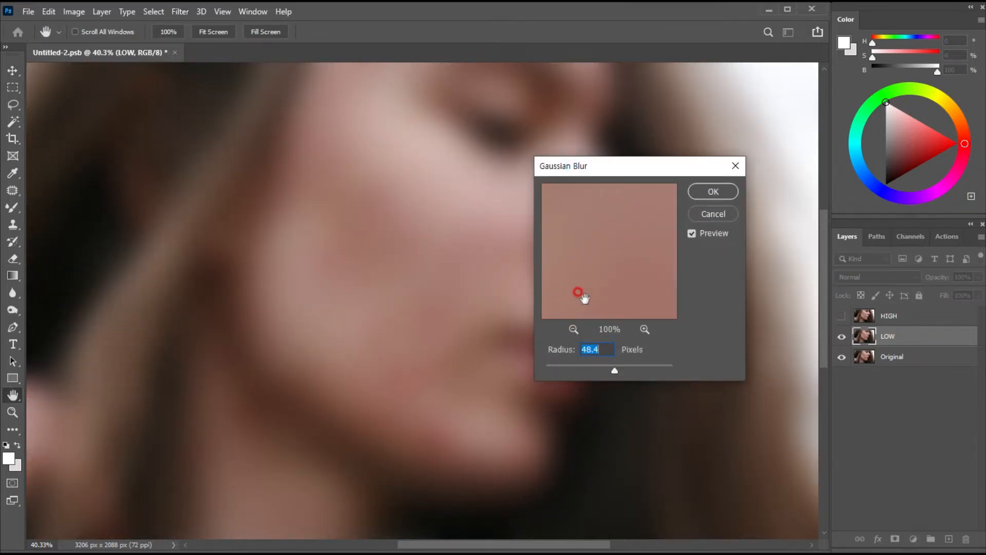
type("15")
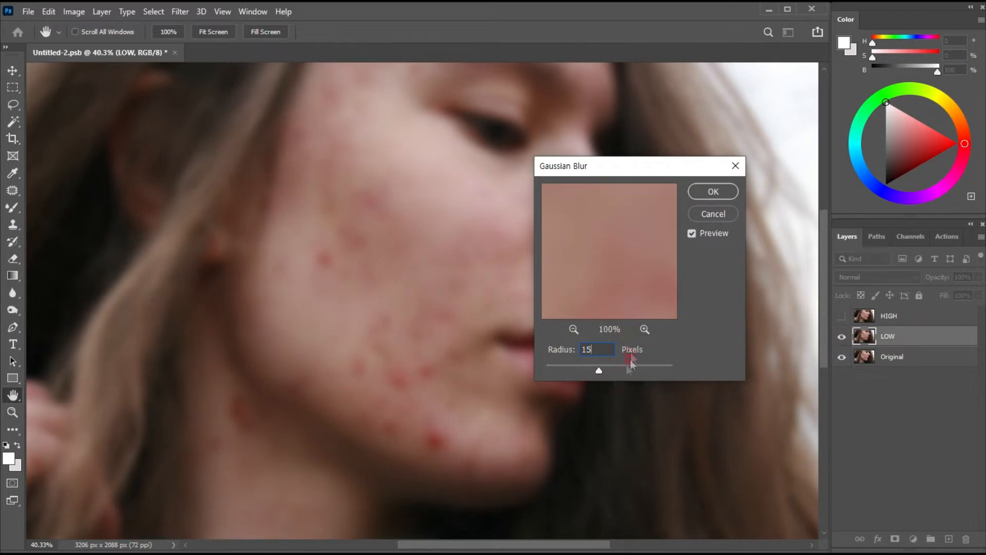
left_click(714, 192)
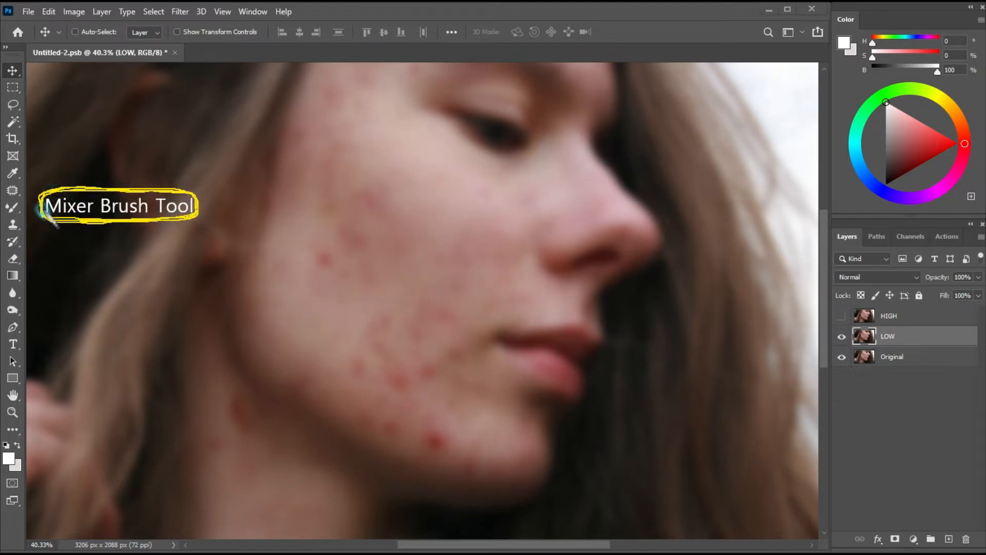
Blend the blotchy skin tones on the cheek, jaw, chin and neck of the LOW layer with the Mixer Brush tool.
left_click(13, 209)
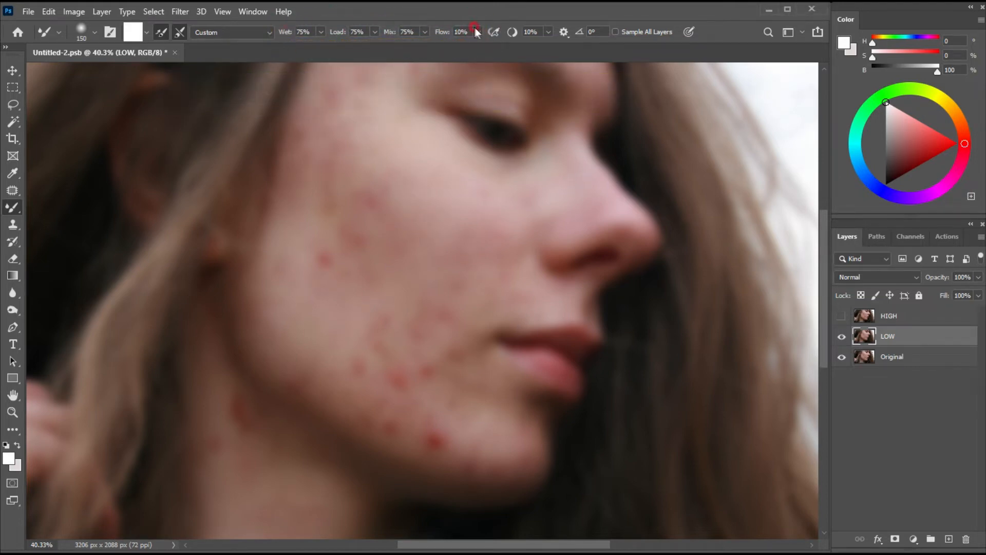
left_click_drag(322, 175, 329, 206)
mouse_move(332, 256)
left_mouse_down()
mouse_move(341, 187)
mouse_move(367, 183)
mouse_move(348, 171)
mouse_move(265, 333)
left_mouse_up()
mouse_move(451, 447)
left_mouse_down()
mouse_move(388, 429)
mouse_move(466, 353)
mouse_move(446, 422)
left_mouse_up()
mouse_move(234, 398)
left_mouse_down()
mouse_move(245, 432)
mouse_move(213, 423)
left_mouse_up()
mouse_move(477, 284)
left_mouse_down()
mouse_move(525, 210)
mouse_move(367, 188)
left_mouse_up()
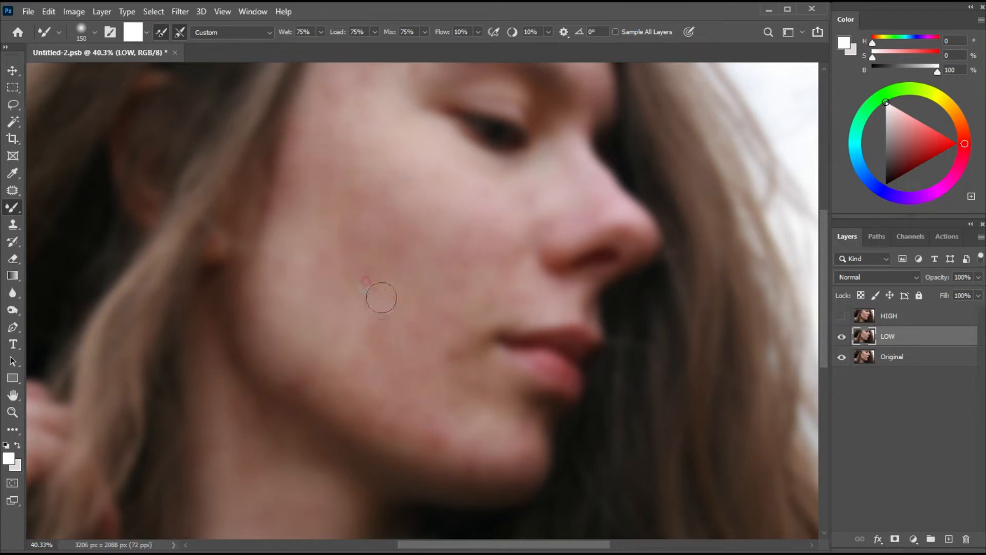
left_click_drag(391, 386, 374, 400)
left_click_drag(519, 268, 536, 284)
left_click_drag(492, 220, 507, 236)
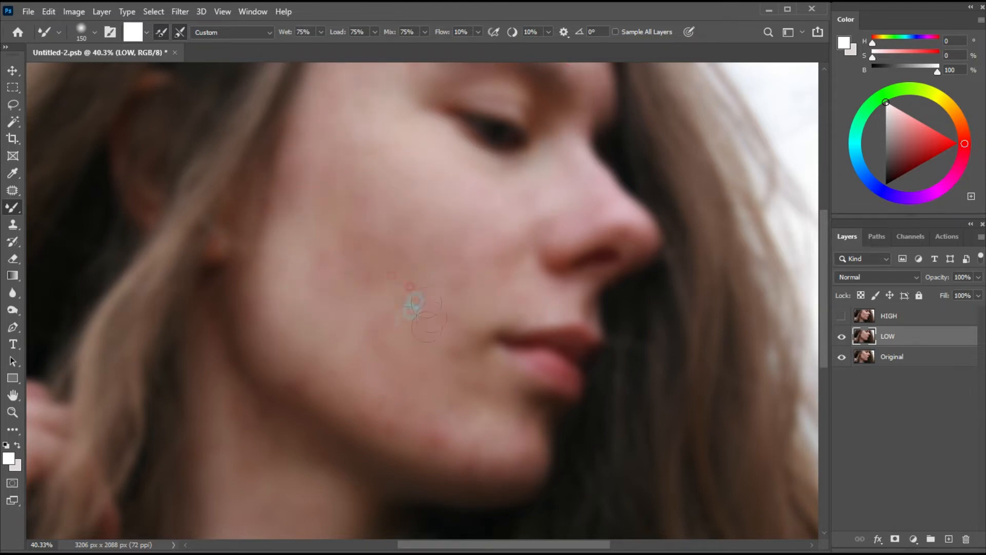
left_click_drag(349, 384, 365, 399)
left_click_drag(436, 328, 456, 362)
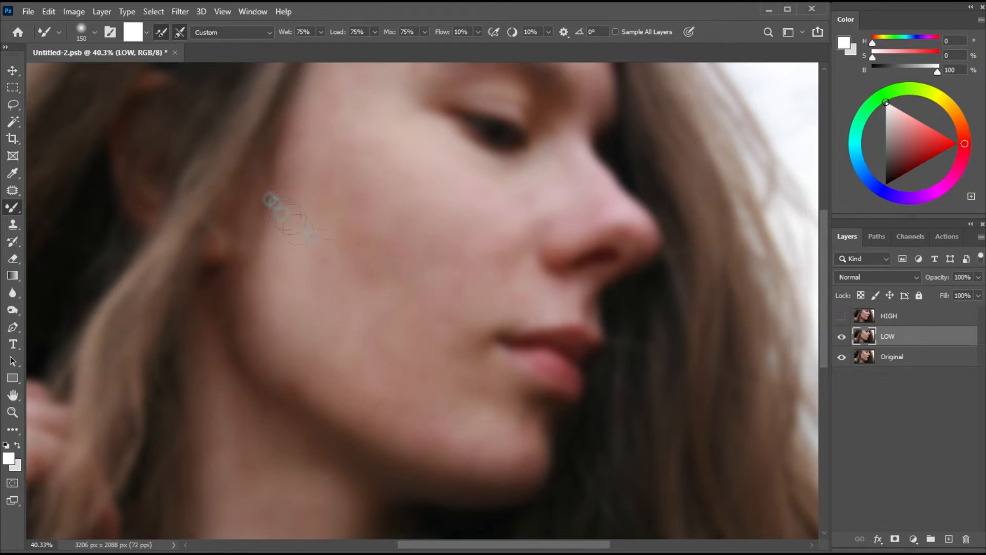
left_click_drag(418, 279, 433, 291)
left_click_drag(385, 124, 403, 137)
left_click_drag(406, 386, 422, 402)
left_click_drag(440, 167, 456, 181)
left_click_drag(585, 441, 578, 455)
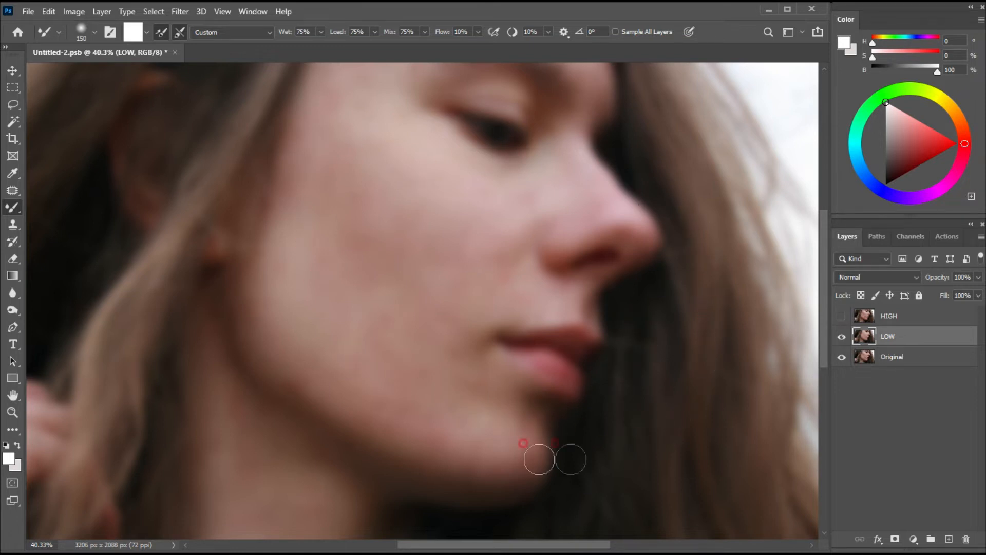
Make the HIGH layer active and visible again.
mouse_move(927, 323)
left_mouse_down()
mouse_move(928, 301)
mouse_move(923, 321)
mouse_move(836, 326)
mouse_move(936, 301)
mouse_move(951, 328)
mouse_move(827, 309)
mouse_move(950, 307)
left_mouse_up()
left_click(867, 310)
left_click(896, 317)
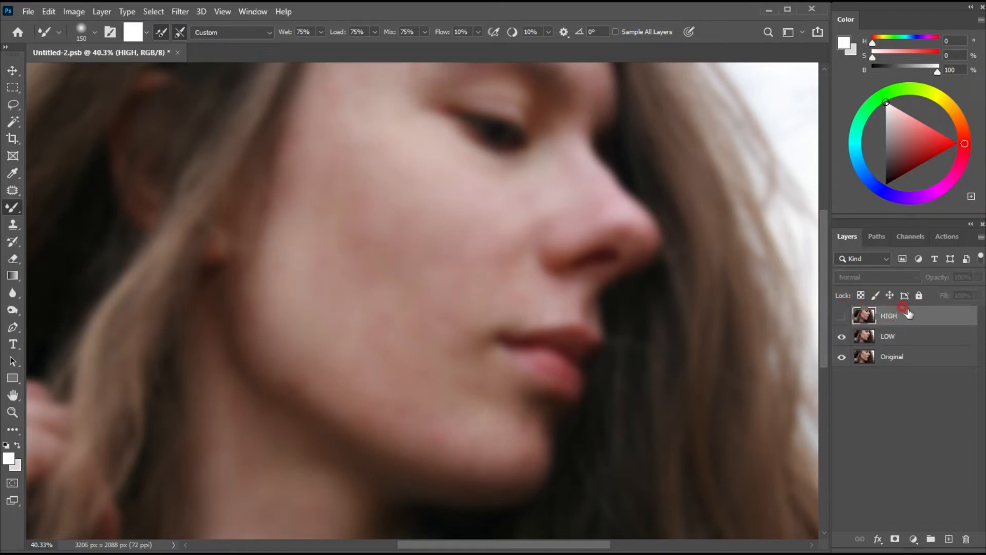
mouse_move(853, 304)
left_mouse_down()
mouse_move(830, 322)
mouse_move(853, 326)
mouse_move(835, 308)
mouse_move(849, 302)
left_mouse_up()
left_click(845, 308)
left_click(841, 316)
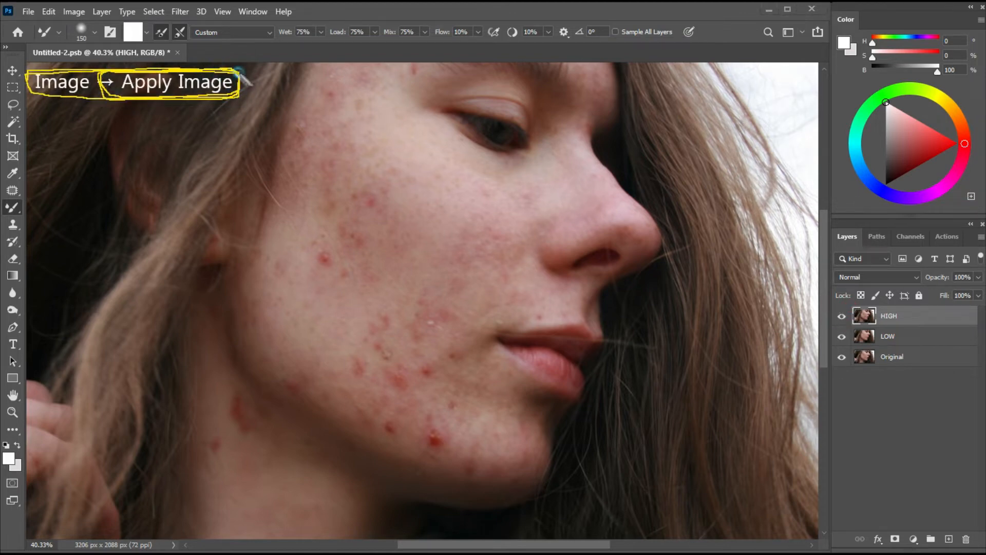
Start Apply Image on the HIGH layer and choose LOW as the source layer.
left_click_drag(81, 66, 87, 20)
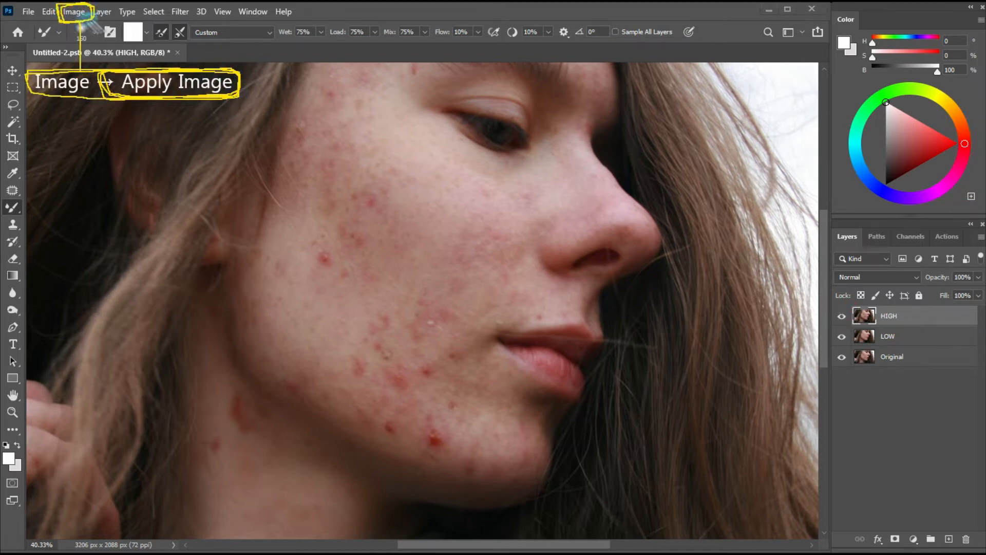
left_click(65, 11)
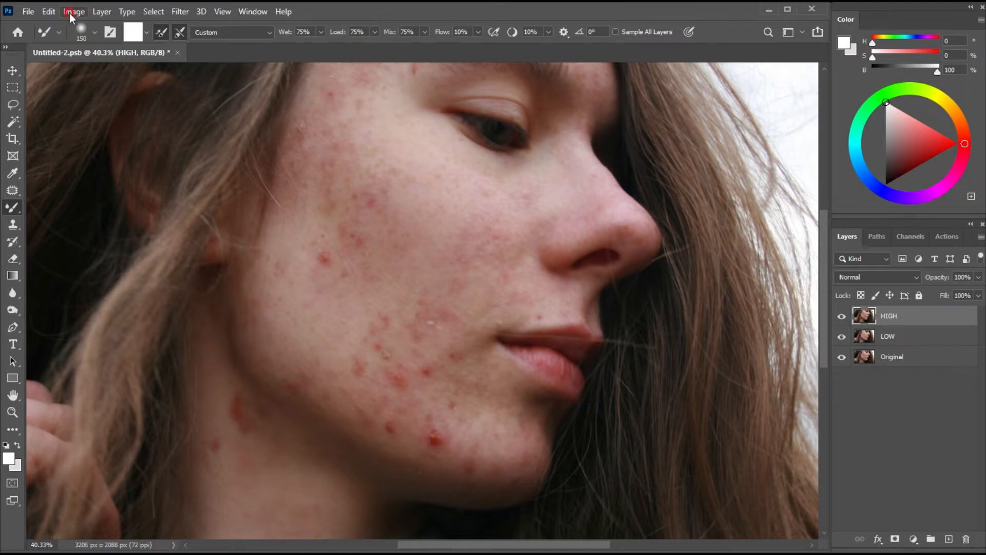
left_click(70, 13)
left_click(99, 202)
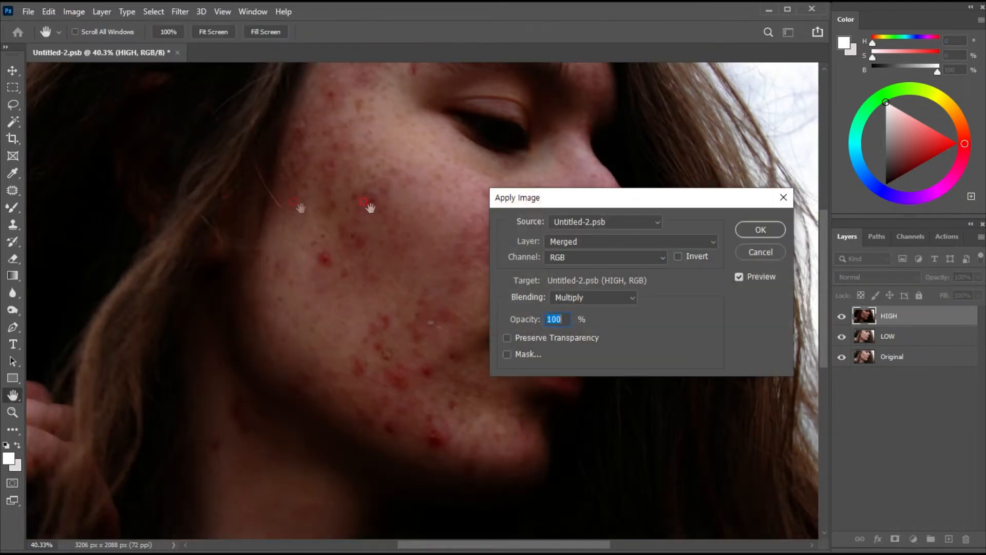
left_click_drag(549, 202, 513, 167)
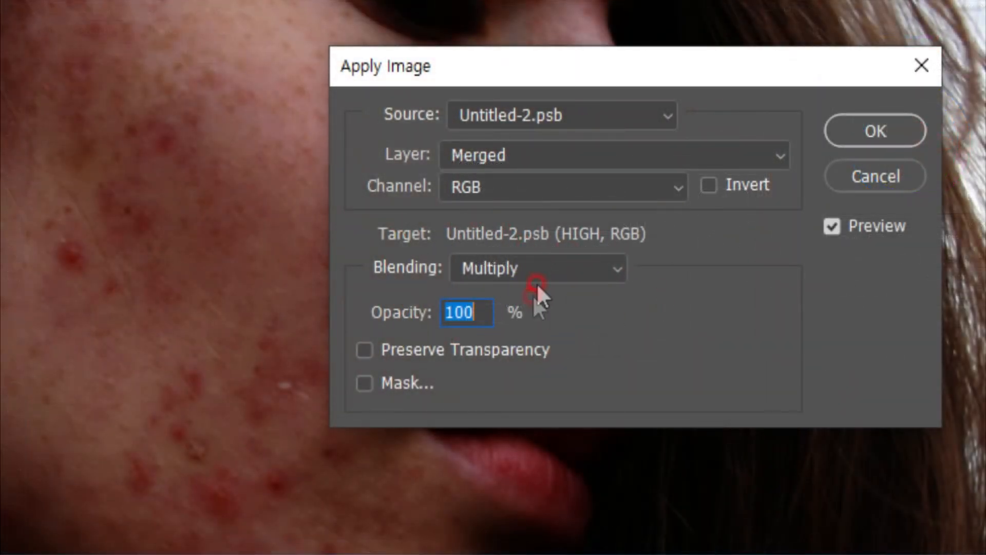
left_click(622, 155)
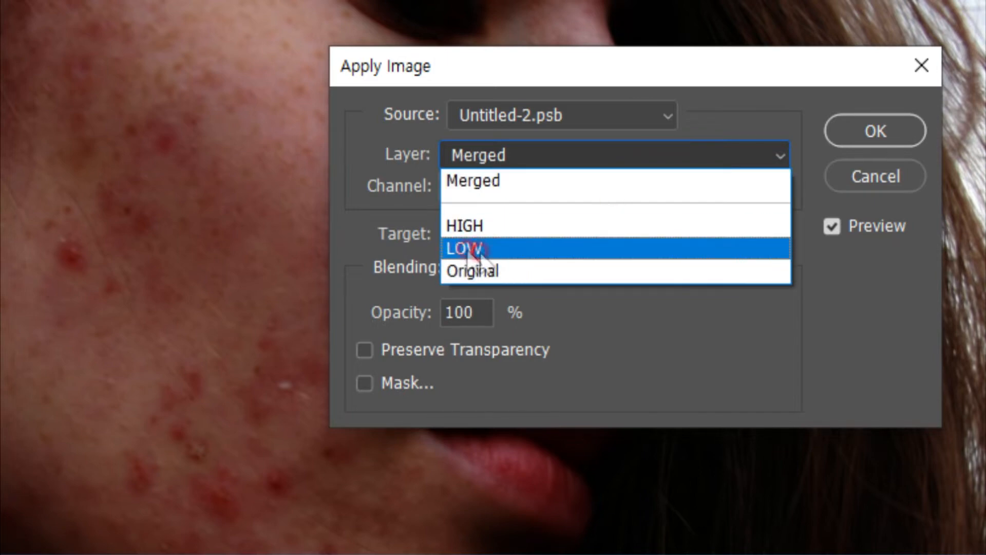
left_click(484, 249)
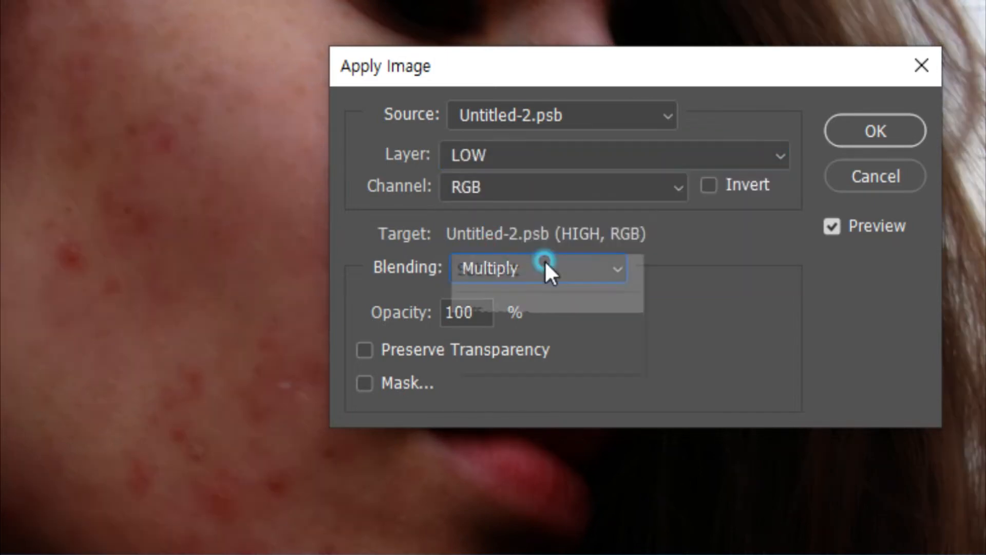
Set the Apply Image blending to Subtract with scale 2 and offset 128, and apply it to the HIGH layer.
left_click(545, 261)
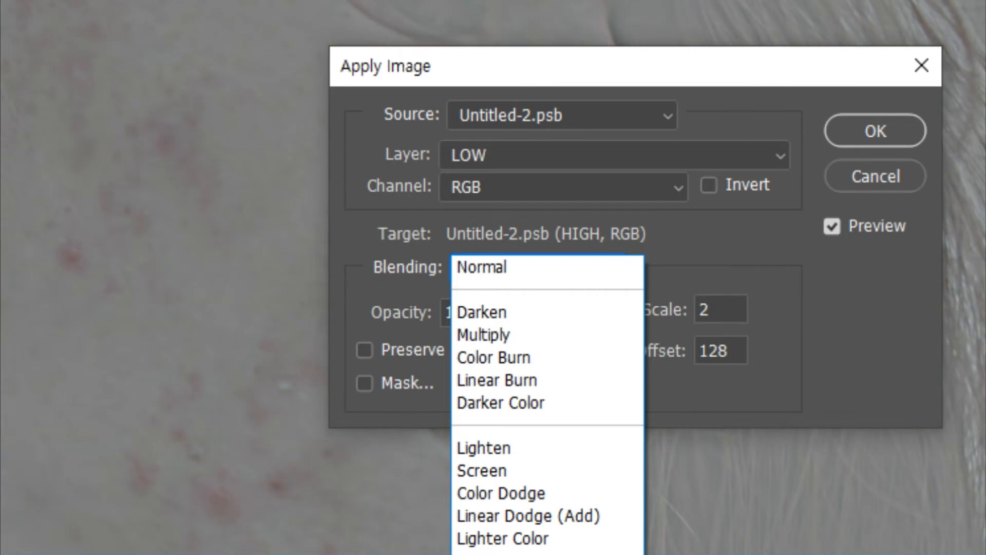
left_click(547, 554)
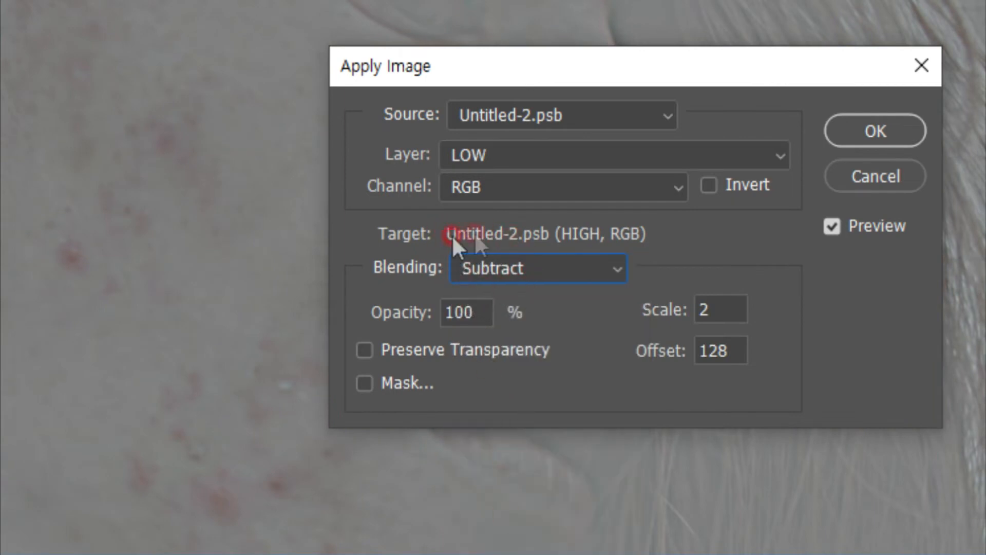
left_click_drag(419, 148, 509, 136)
mouse_move(518, 138)
left_mouse_down()
mouse_move(519, 158)
mouse_move(433, 140)
mouse_move(481, 139)
left_mouse_up()
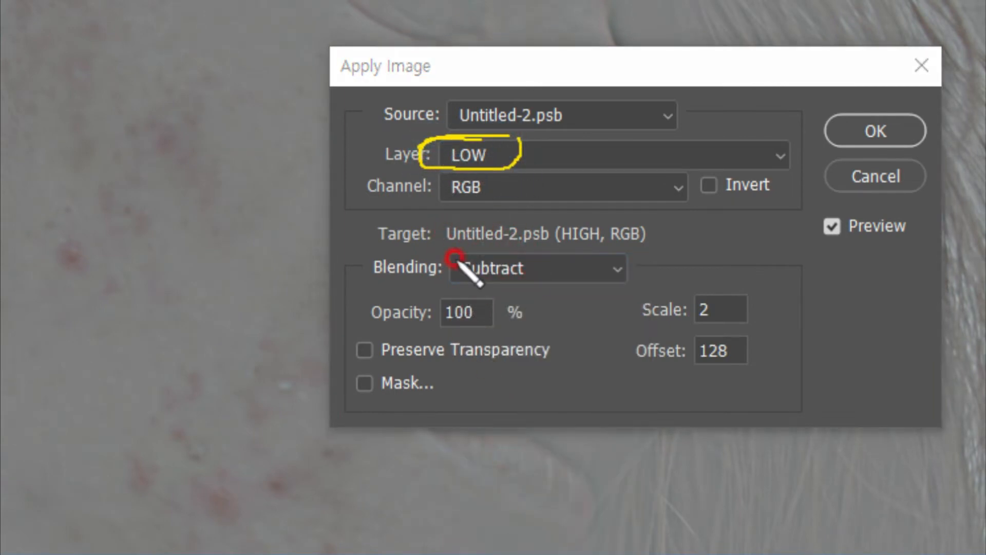
mouse_move(455, 258)
left_mouse_down()
mouse_move(550, 259)
mouse_move(451, 259)
left_mouse_up()
mouse_move(674, 359)
left_mouse_down()
mouse_move(660, 302)
mouse_move(765, 378)
mouse_move(674, 360)
left_mouse_up()
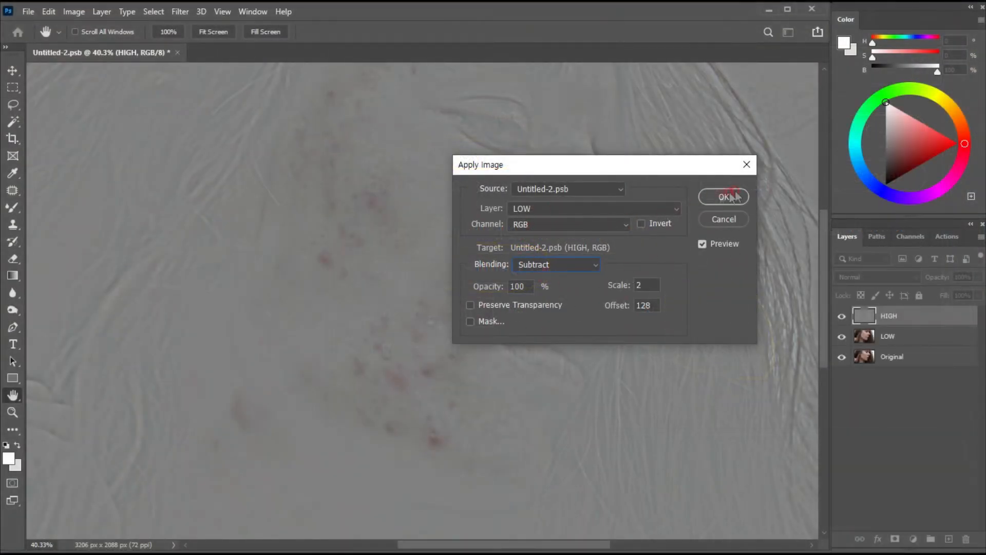
left_click(711, 197)
Change the HIGH layer's blend mode to Vivid Light.
key("b")
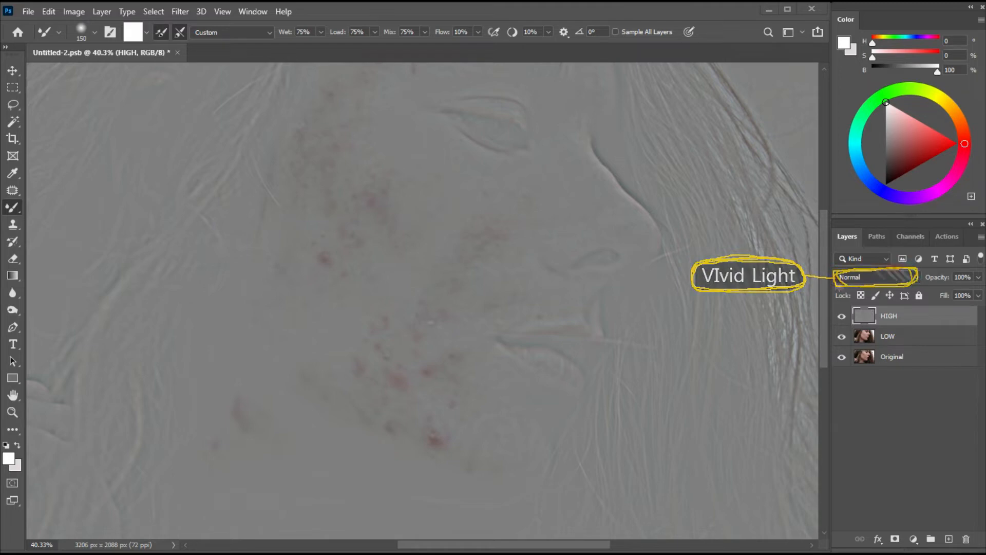
left_click(855, 277)
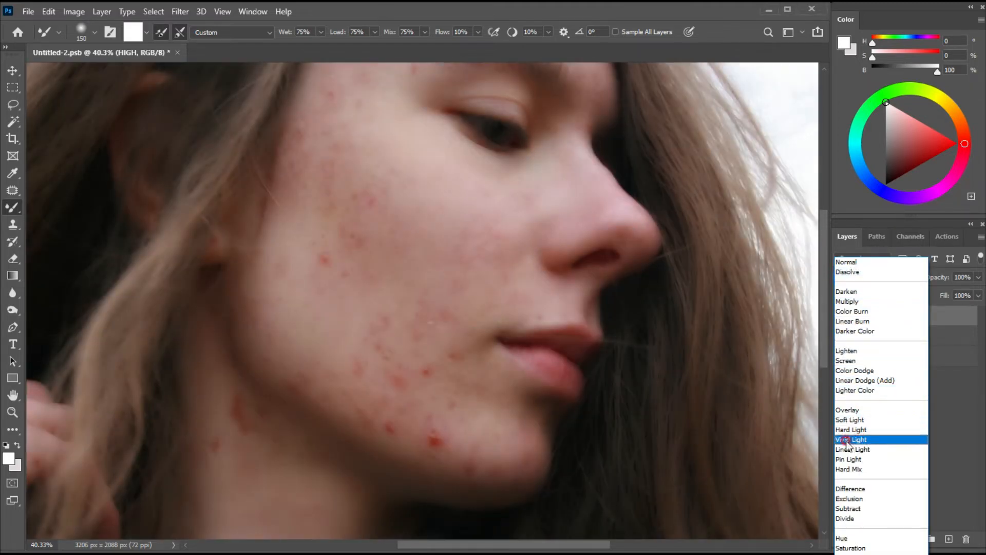
left_click(846, 440)
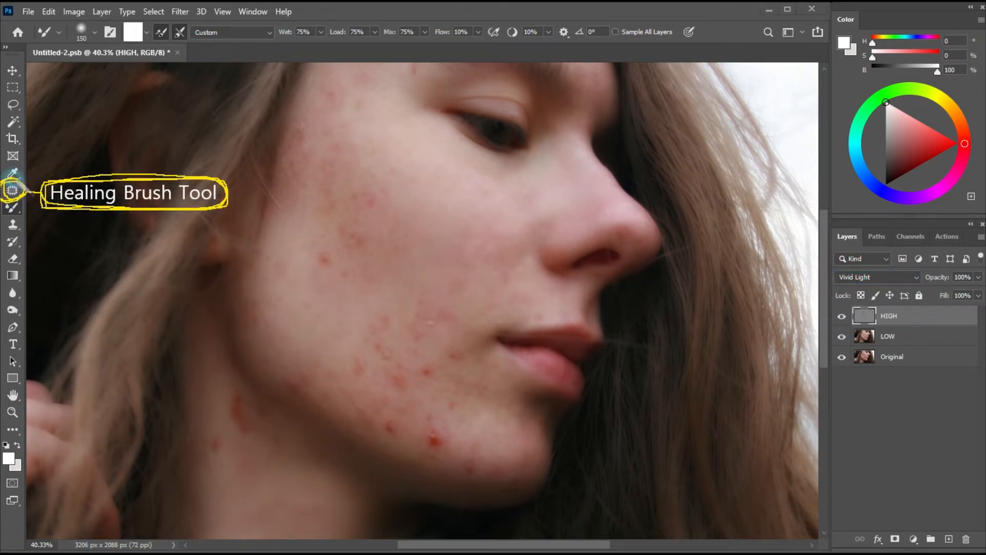
Heal the acne spots on the upper and middle cheek of the HIGH layer with the Healing Brush, sampling clean skin nearby.
left_click(10, 191)
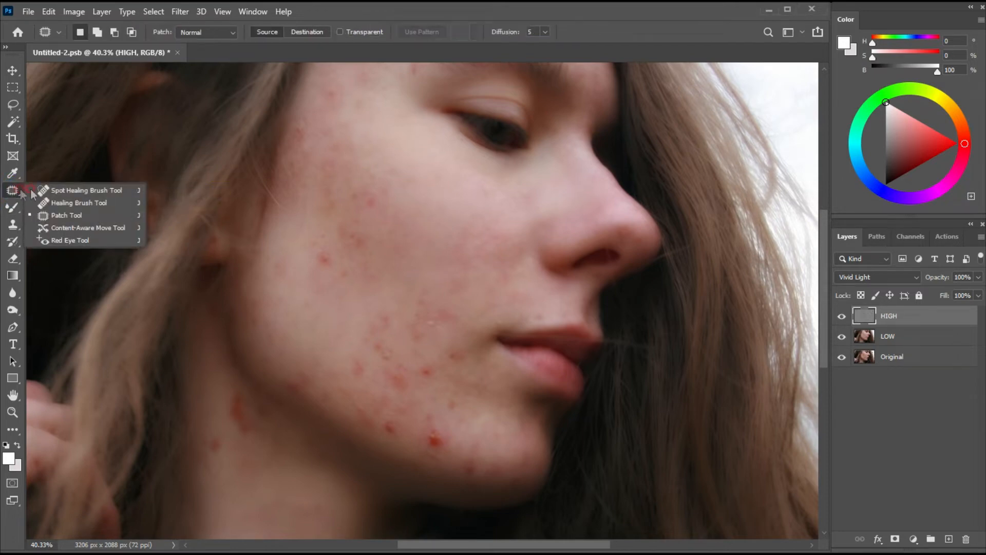
left_click(76, 204)
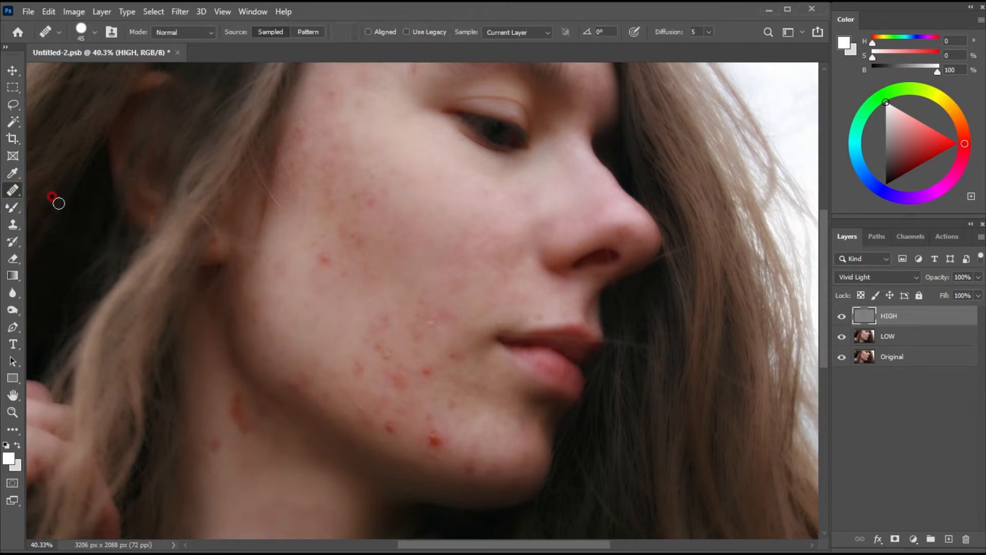
left_click(384, 223, "alt")
left_click(340, 195)
left_click(398, 259)
left_click(353, 270)
left_click(347, 277)
left_click(366, 320)
left_click(282, 255, "alt")
left_click(310, 264)
left_click(289, 311)
left_click(313, 285)
left_click(316, 325)
left_click(263, 257)
left_click(249, 300)
left_click(253, 283)
Heal the blemishes on the lower cheek, jawline and neck with the Healing Brush, resampling clean cheek texture.
left_click(379, 350)
left_click(327, 317, "alt")
left_click(414, 326)
left_click(421, 312)
left_click(355, 365)
left_click(395, 377)
left_click(323, 355, "alt")
left_click(317, 381)
left_click(339, 317, "alt")
left_click(359, 405)
left_click(382, 423)
left_click_drag(427, 434, 385, 401)
left_click(291, 380)
left_click_drag(235, 405, 280, 419)
left_click(216, 443)
left_click(268, 476)
left_click(314, 325, "alt")
left_click(321, 385)
left_click(358, 322, "alt")
Heal the spots along the hairline beside the cheek, near the mouth corner and on the chin with the Healing Brush.
left_click(303, 122)
left_click(294, 178)
left_click(279, 148)
left_click(319, 196)
left_click(324, 288, "alt")
left_click(422, 366)
left_click(448, 352)
left_click(326, 299, "alt")
left_click_drag(440, 392, 454, 405)
left_click(459, 453)
left_click(416, 440)
mouse_move(374, 271)
left_mouse_down()
mouse_move(386, 214)
mouse_move(350, 285)
left_mouse_up()
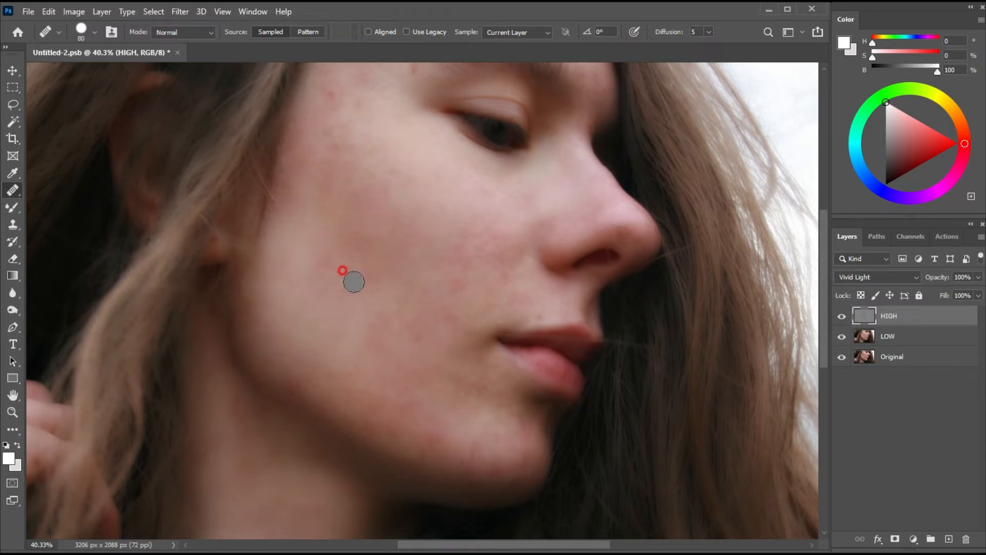
Sample clean cheek texture and heal the marks on the temple and the cheek below the eye.
left_click(290, 276, "alt")
left_click(362, 87)
left_click(370, 146)
left_click(403, 173)
left_click(438, 203)
left_click(475, 200)
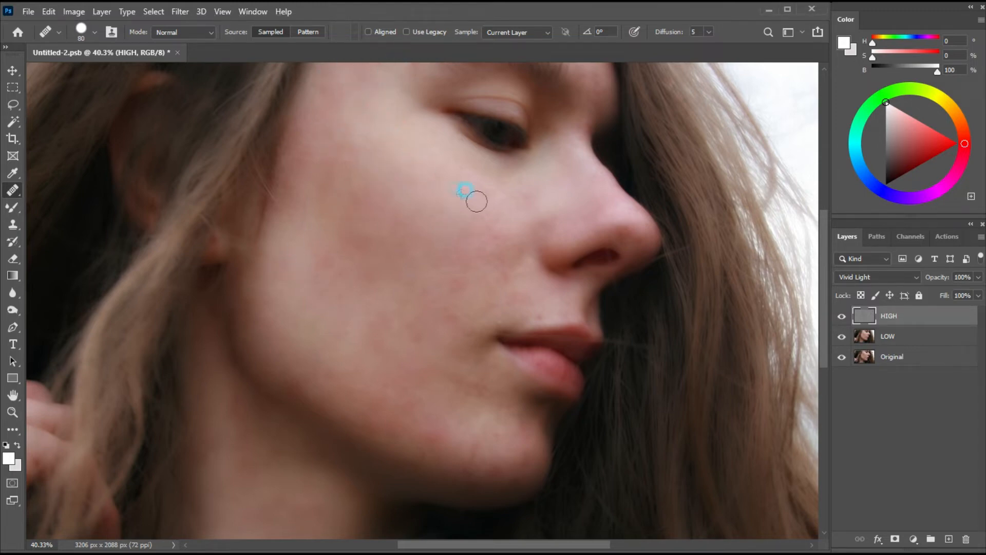
left_click(450, 184)
Heal the remaining marks on the chin and above the upper lip with freshly sampled cheek texture.
left_click(471, 472)
left_click(362, 361, "alt")
left_click(528, 455)
left_click(364, 335, "alt")
left_click(552, 306)
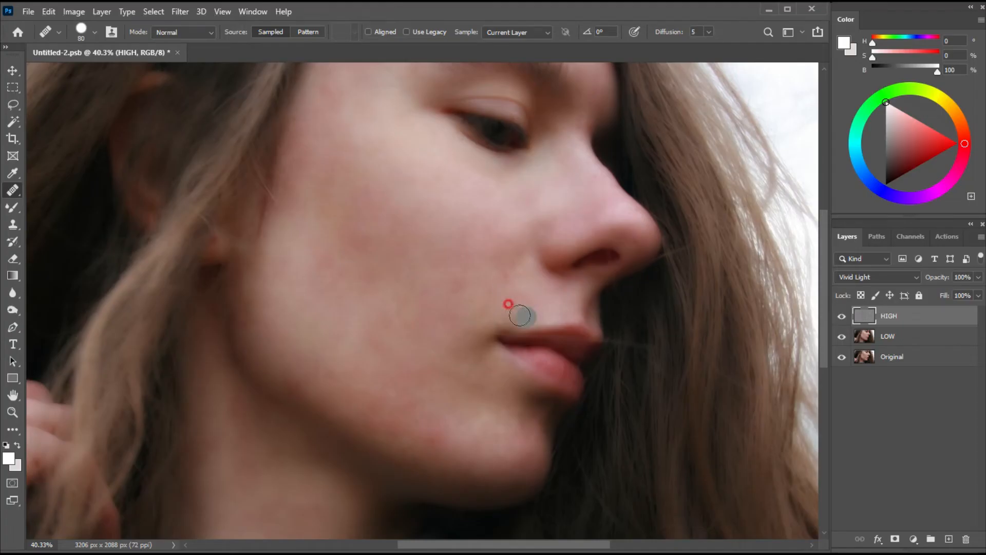
left_click(547, 302)
Touch up the remaining small texture flaws across the whole cheek with the Healing Brush.
left_click(408, 296)
left_click(445, 278)
left_click(462, 271)
left_click(377, 208)
left_click(364, 173)
left_click(325, 317)
left_click(315, 224)
left_click(370, 350)
left_click(338, 316)
left_click(438, 197)
left_click(469, 325)
left_click(320, 236)
left_click(474, 203)
left_click(404, 330)
left_click(380, 189)
left_click(495, 312)
left_click(359, 299)
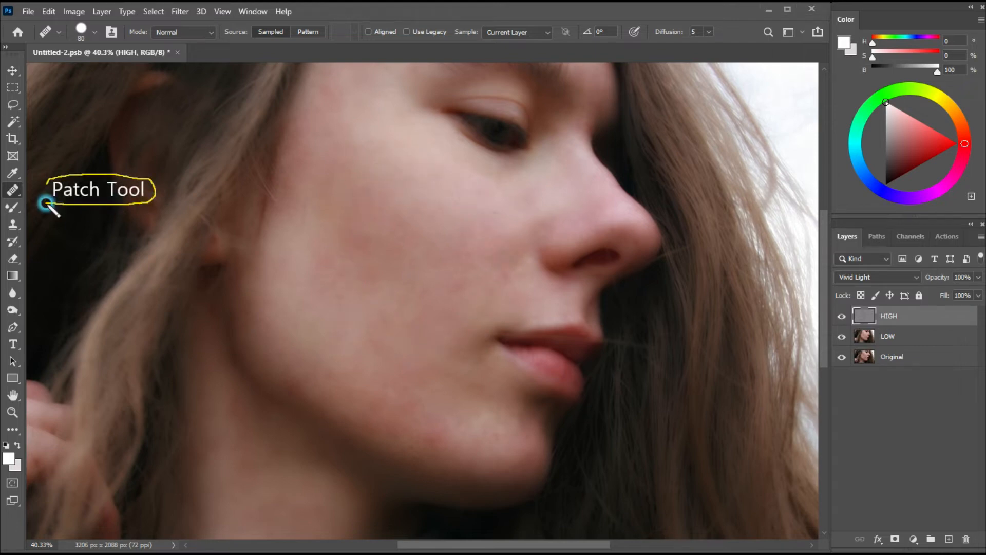
Patch uneven texture areas on the upper cheek, nose side and temple with the Patch Tool in Normal mode, using clean skin.
left_click(13, 191)
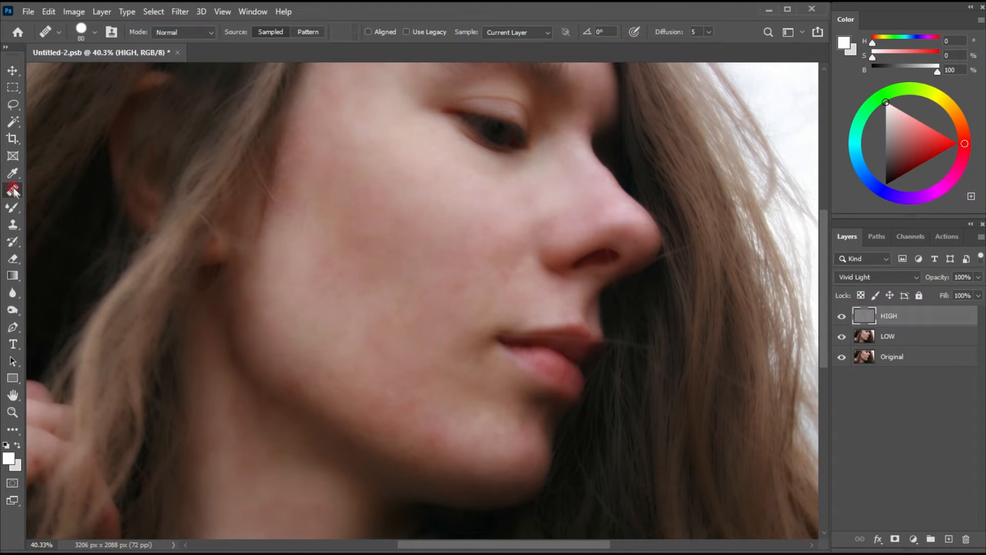
right_click(13, 192)
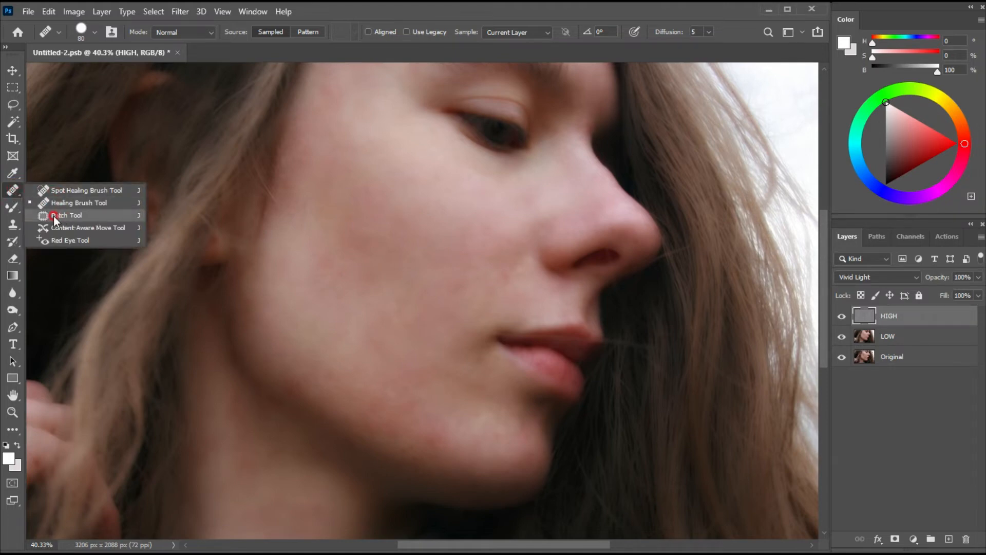
left_click_drag(54, 218, 54, 217)
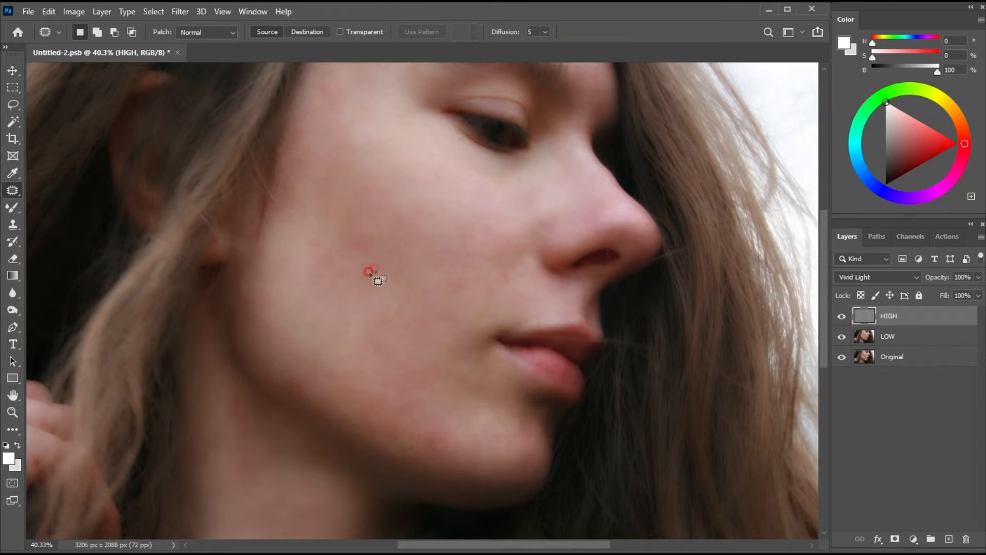
mouse_move(333, 259)
left_mouse_down()
mouse_move(323, 195)
mouse_move(339, 260)
left_mouse_up()
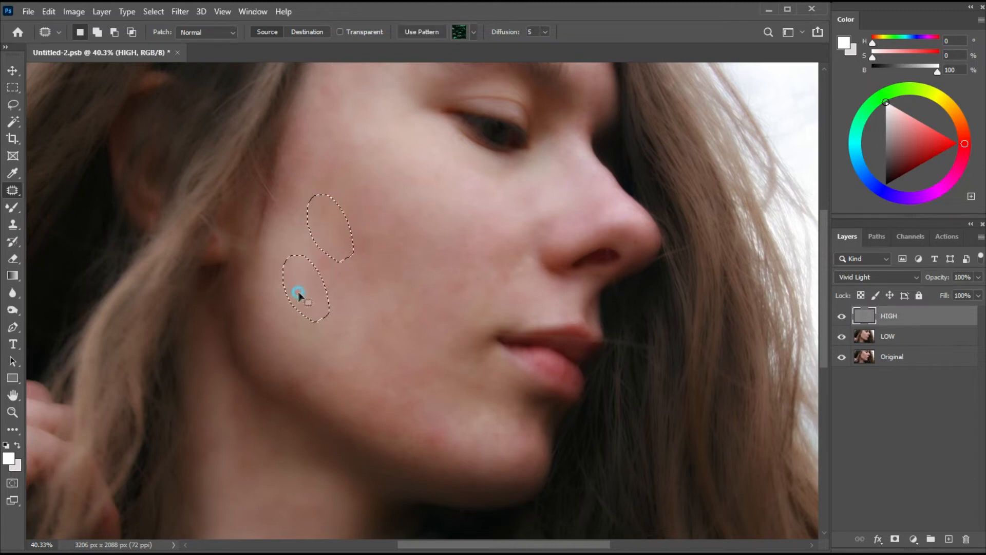
left_click_drag(299, 295, 299, 295)
left_click_drag(386, 209, 392, 228)
left_click_drag(381, 191, 379, 204)
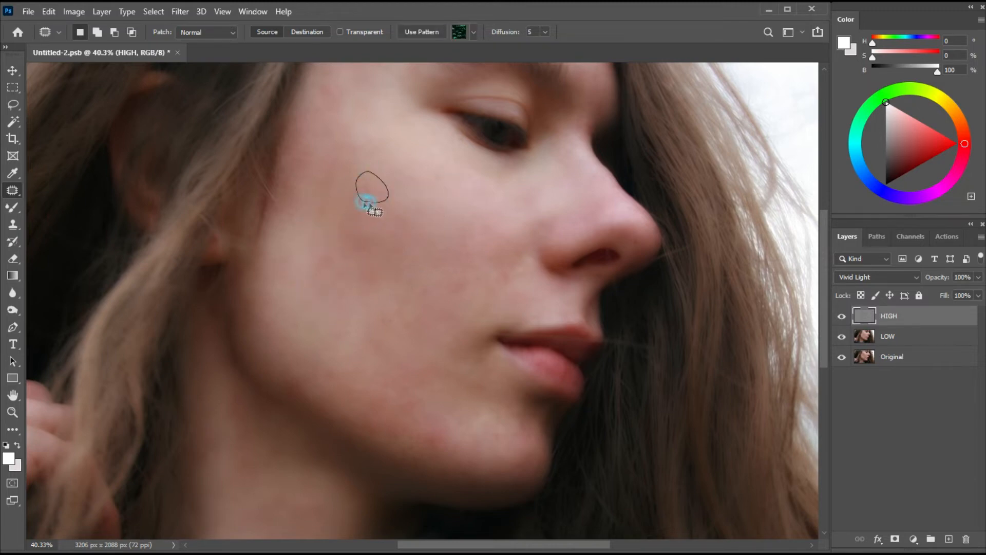
left_click_drag(442, 182, 442, 182)
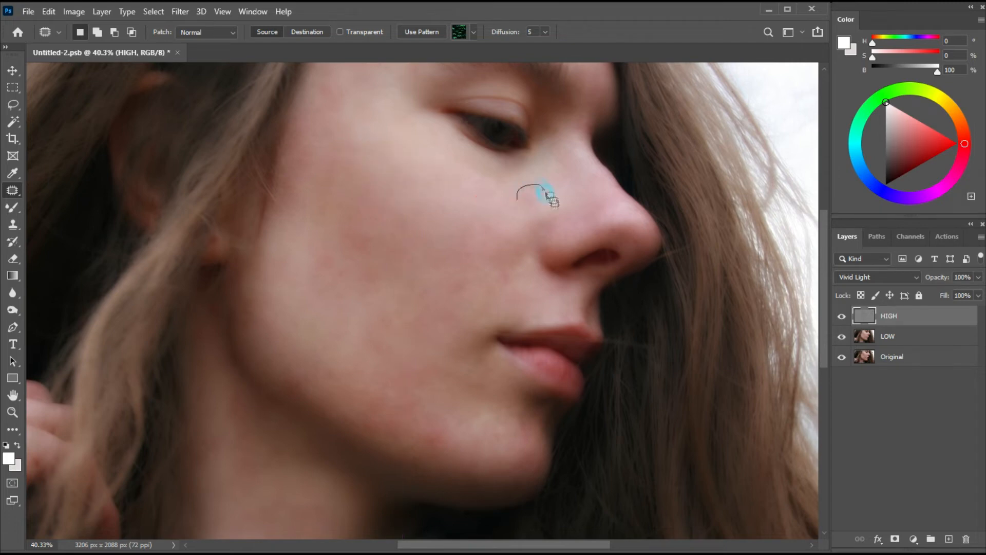
left_click_drag(437, 282, 431, 277)
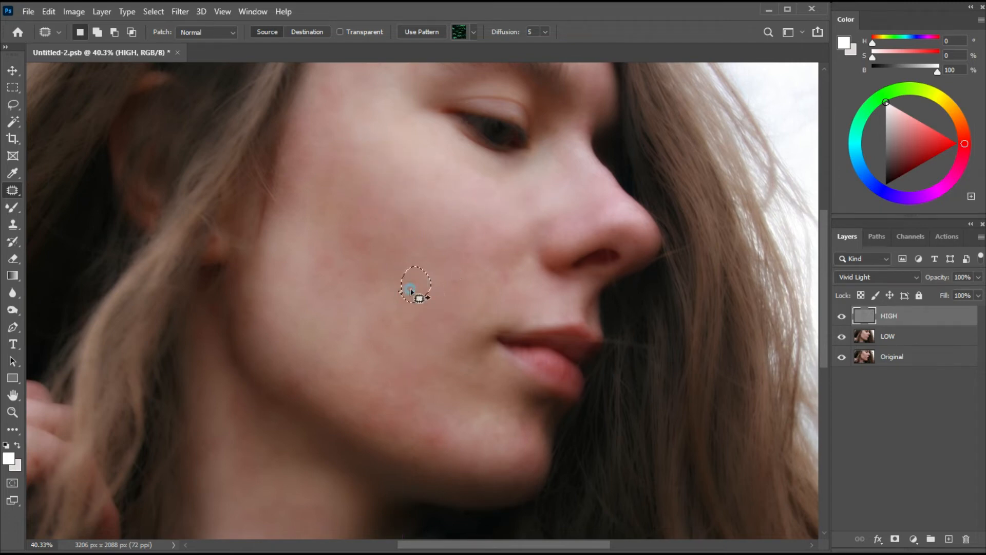
mouse_move(301, 300)
left_mouse_down()
mouse_move(285, 267)
mouse_move(299, 296)
left_mouse_up()
left_click_drag(333, 158, 343, 173)
mouse_move(310, 109)
left_mouse_down()
mouse_move(403, 164)
mouse_move(364, 74)
mouse_move(355, 97)
mouse_move(419, 163)
mouse_move(372, 74)
mouse_move(406, 101)
left_mouse_up()
left_click_drag(406, 157, 406, 157)
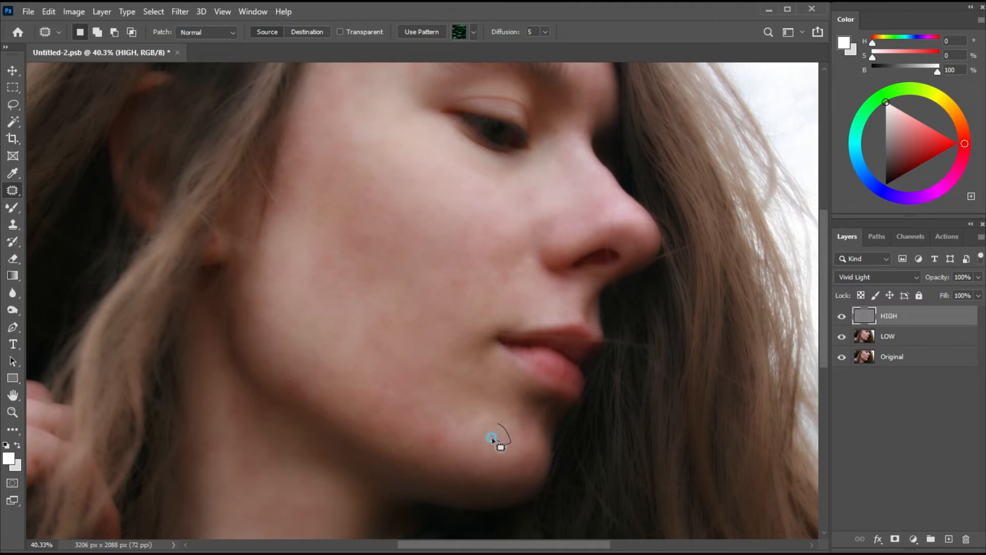
Patch the uneven texture on the chin, jawline and lower cheek with clean skin areas.
left_click_drag(304, 282, 303, 284)
left_click_drag(519, 418, 524, 434)
left_click_drag(526, 432, 313, 301)
mouse_move(427, 445)
left_mouse_down()
mouse_move(414, 433)
mouse_move(466, 470)
mouse_move(417, 465)
left_mouse_up()
left_click(415, 451)
mouse_move(306, 399)
left_mouse_down()
mouse_move(295, 387)
mouse_move(296, 300)
left_mouse_up()
left_click_drag(332, 383, 346, 379)
left_click(442, 342)
mouse_move(443, 262)
left_mouse_down()
mouse_move(458, 294)
mouse_move(473, 185)
left_mouse_up()
Patch the rough areas on the cheek beside the nose and on the nose bridge with smoother skin.
left_click(482, 226)
mouse_move(499, 281)
left_mouse_down()
mouse_move(501, 269)
mouse_move(438, 184)
mouse_move(451, 167)
left_mouse_up()
left_click_drag(514, 204, 522, 199)
left_click_drag(550, 135, 546, 149)
left_click(570, 151)
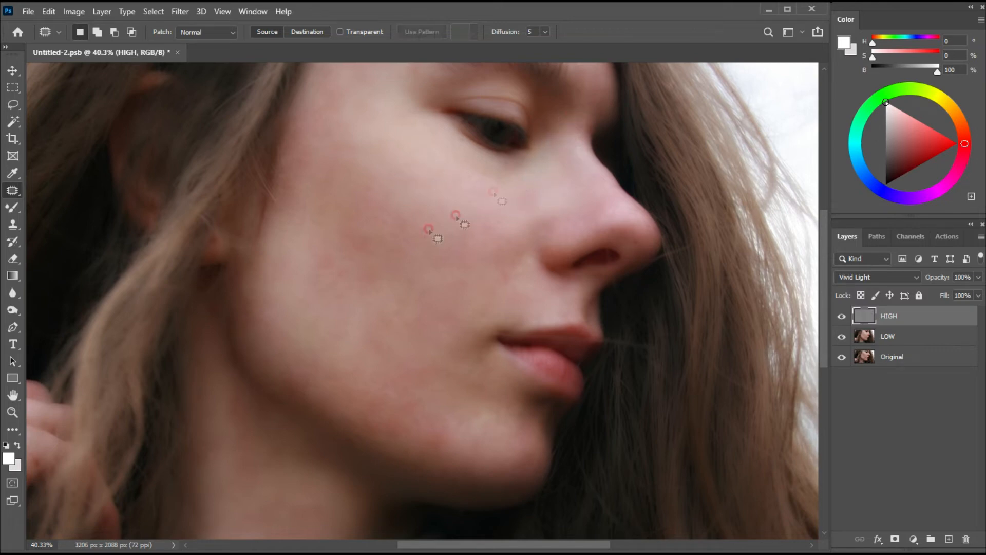
left_click_drag(489, 277, 490, 279)
mouse_move(494, 276)
left_mouse_down()
mouse_move(415, 163)
mouse_move(401, 181)
left_mouse_up()
Patch the uneven texture on the outer upper cheek and temple near the hairline, and clear the selection.
left_click_drag(353, 193, 362, 187)
mouse_move(371, 181)
left_mouse_down()
mouse_move(415, 152)
mouse_move(318, 183)
mouse_move(405, 161)
left_mouse_up()
left_click_drag(321, 173, 323, 177)
left_click_drag(332, 169, 399, 152)
left_click_drag(309, 138, 310, 144)
mouse_move(303, 156)
left_mouse_down()
mouse_move(292, 283)
mouse_move(315, 245)
mouse_move(294, 232)
left_mouse_up()
left_click_drag(297, 213, 404, 176)
mouse_move(325, 188)
left_mouse_down()
mouse_move(312, 123)
mouse_move(317, 175)
mouse_move(389, 146)
left_mouse_up()
left_click_drag(324, 111, 330, 117)
left_click_drag(381, 143, 382, 143)
mouse_move(324, 114)
left_mouse_down()
mouse_move(311, 97)
mouse_move(358, 64)
mouse_move(318, 115)
mouse_move(398, 160)
mouse_move(307, 68)
left_mouse_up()
left_click_drag(318, 120, 322, 122)
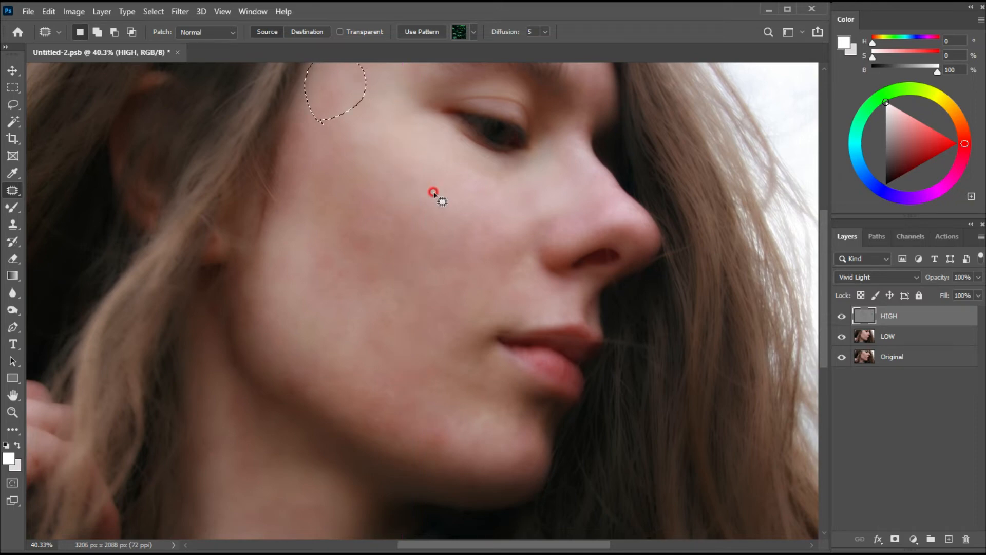
left_click_drag(390, 281, 391, 282)
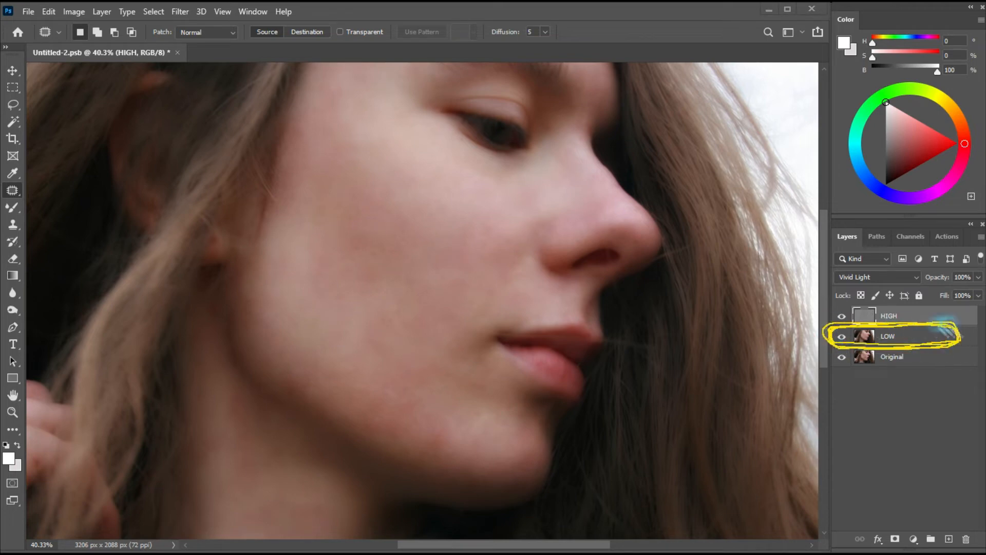
Make the LOW layer active and outline the large upper cheek area with the Lasso Tool at a 20 px feather.
left_click(882, 323)
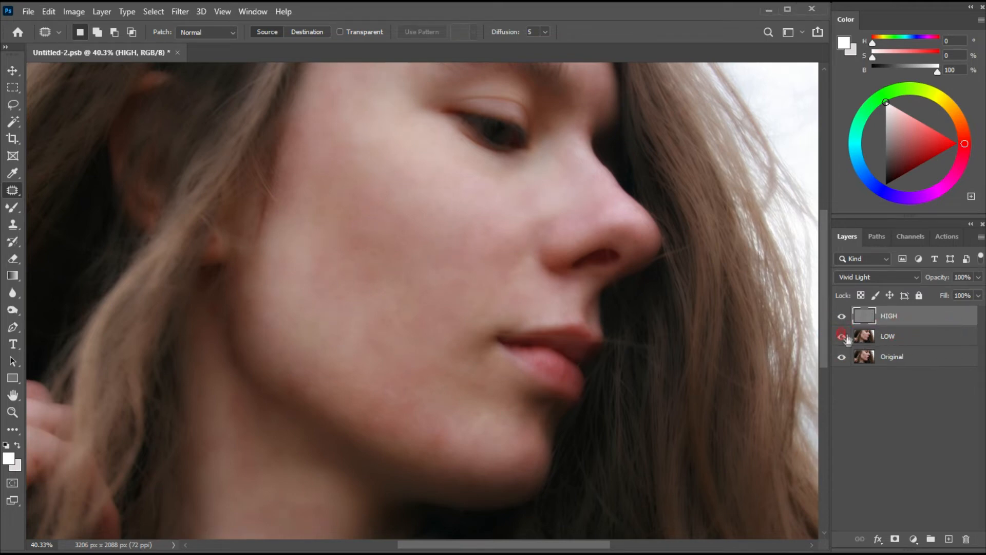
left_click(905, 337)
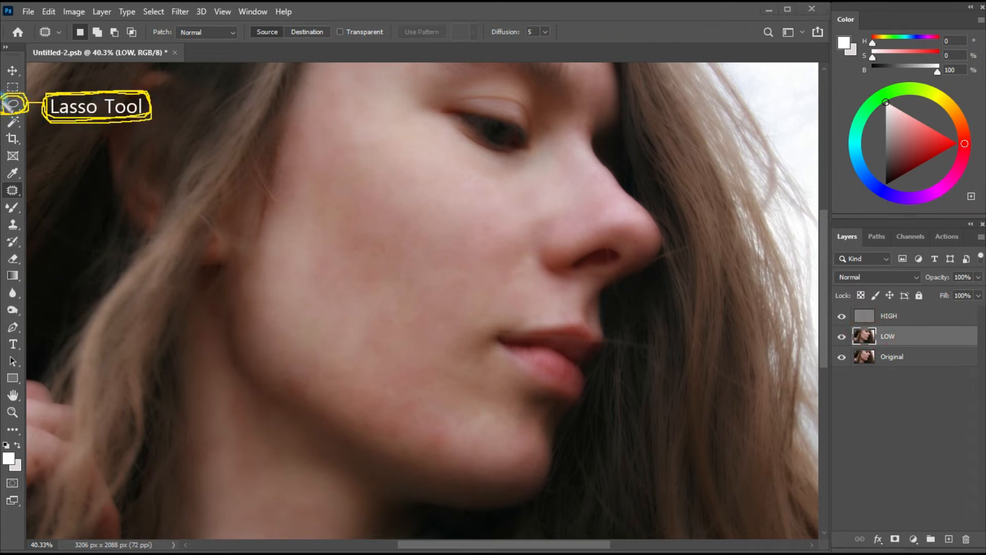
left_click(12, 105)
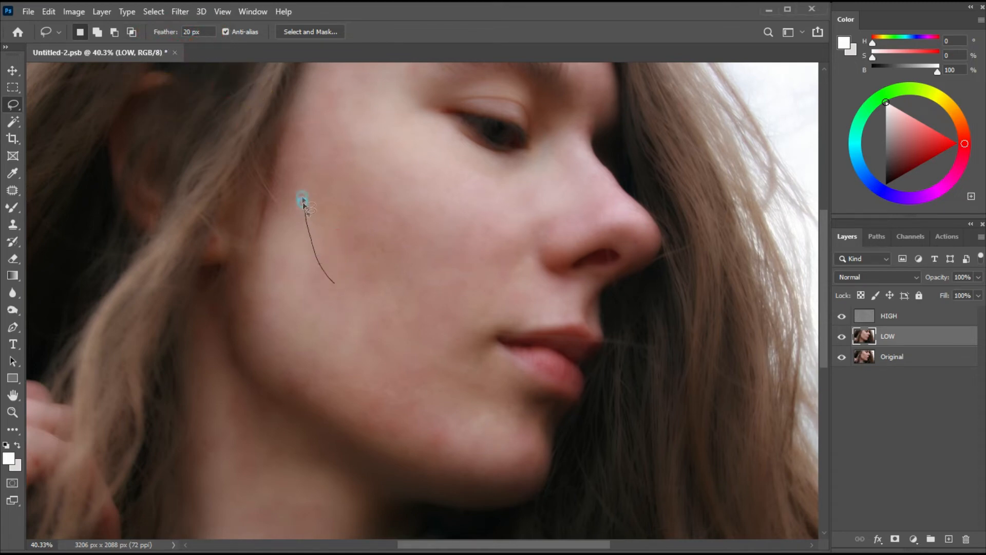
left_click_drag(332, 283, 335, 285)
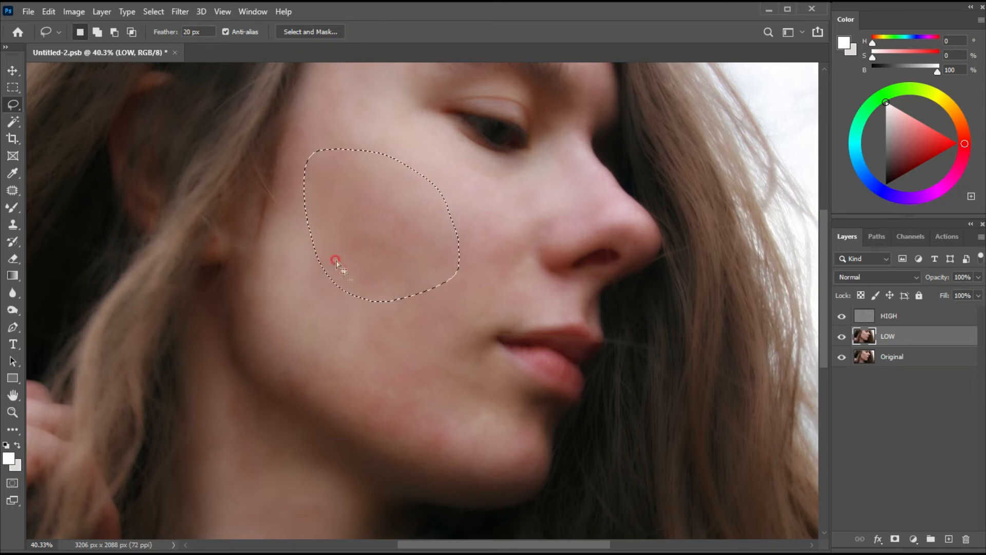
Apply Gaussian Blur with a 47.0 px radius to the selected cheek area and deselect it.
mouse_move(303, 96)
left_mouse_down()
mouse_move(216, 71)
mouse_move(158, 77)
mouse_move(170, 11)
mouse_move(200, 10)
left_mouse_up()
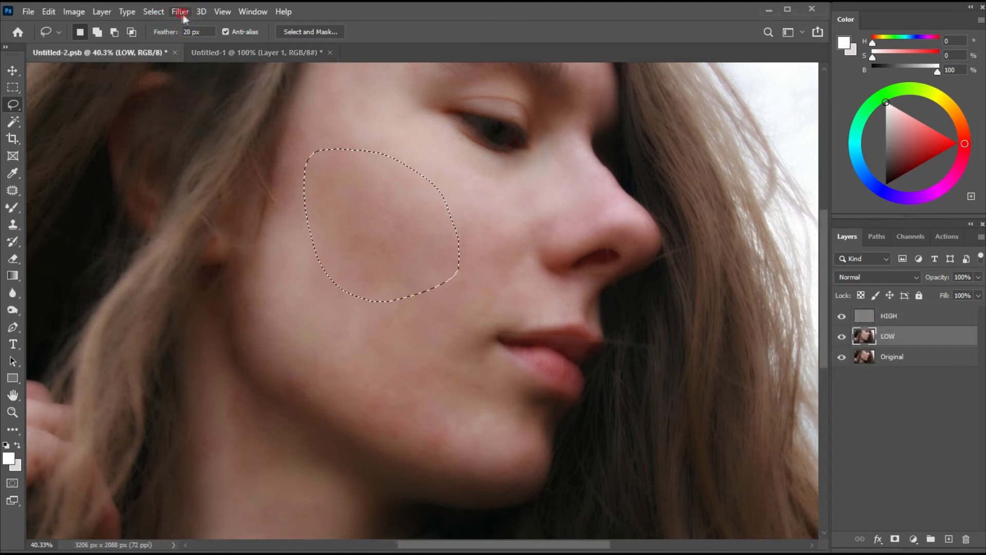
left_click(179, 12)
mouse_move(242, 178)
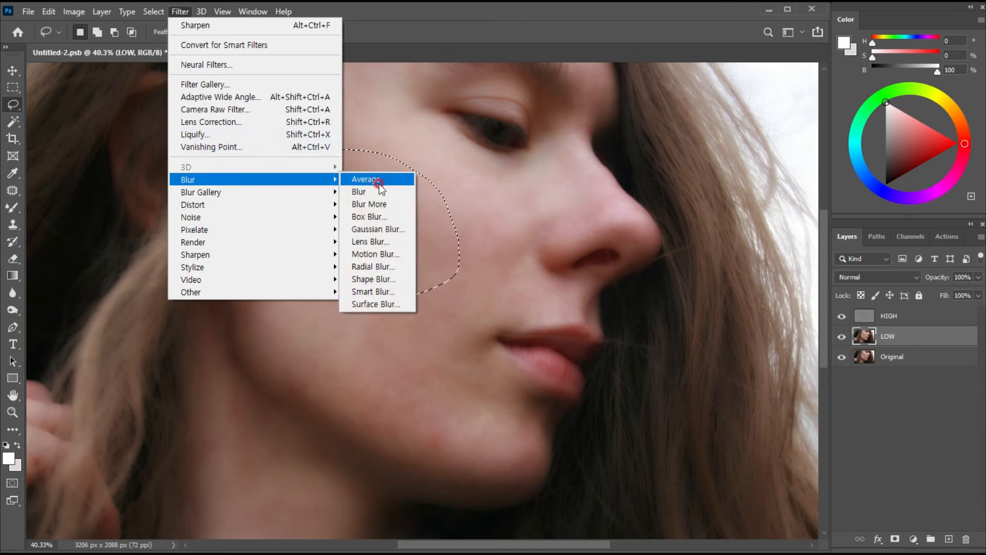
left_click(351, 229)
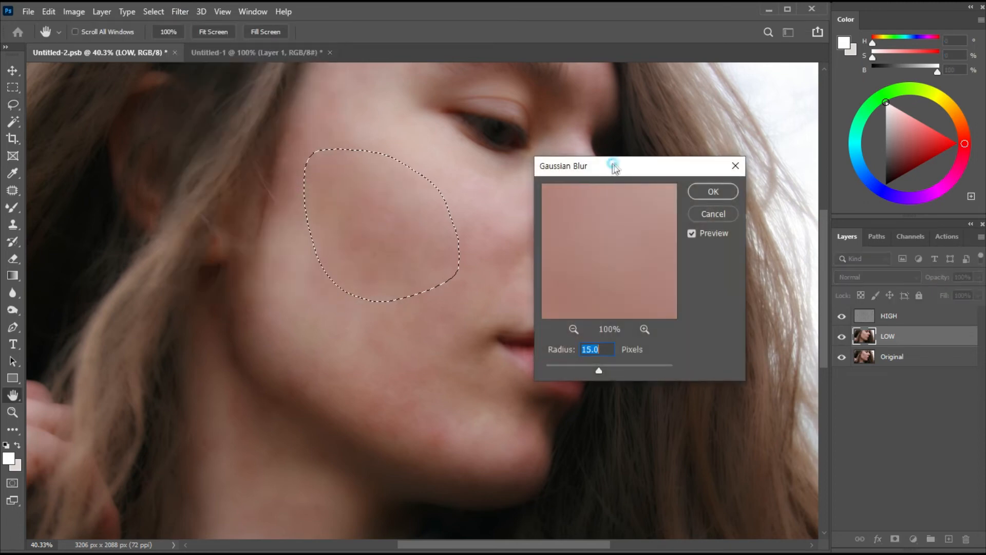
left_click_drag(613, 164, 628, 140)
left_click(626, 343)
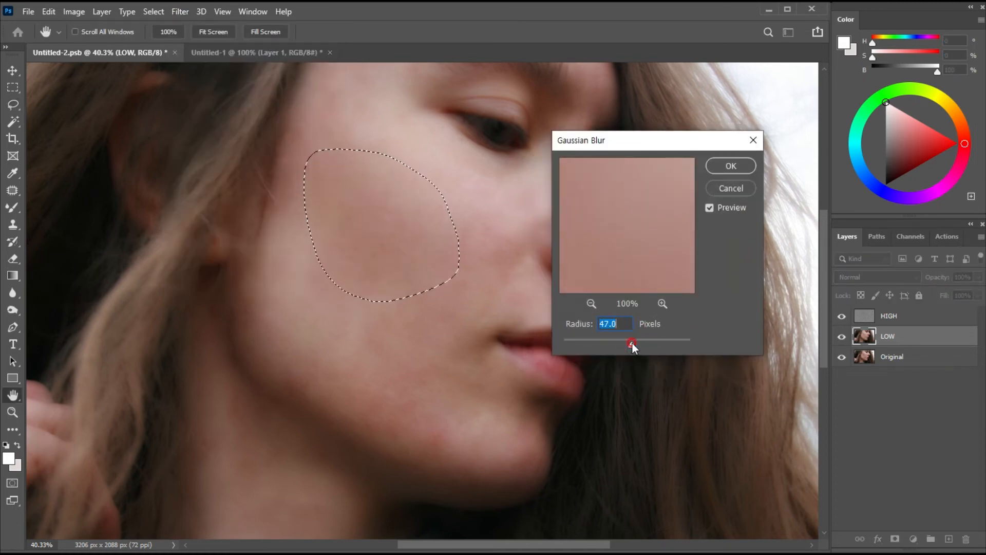
left_click(738, 167)
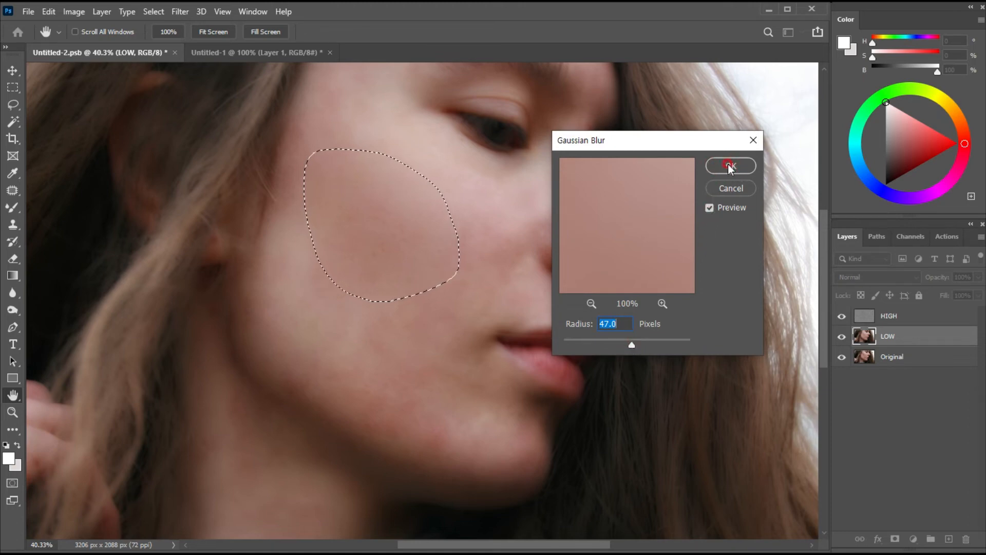
key("ctrl+d")
Lasso the jawline from the ear side to the chin, apply Gaussian Blur with a 78.4 px radius, and deselect it.
mouse_move(266, 296)
left_mouse_down()
mouse_move(500, 436)
mouse_move(516, 484)
mouse_move(368, 479)
mouse_move(253, 382)
mouse_move(250, 303)
left_mouse_up()
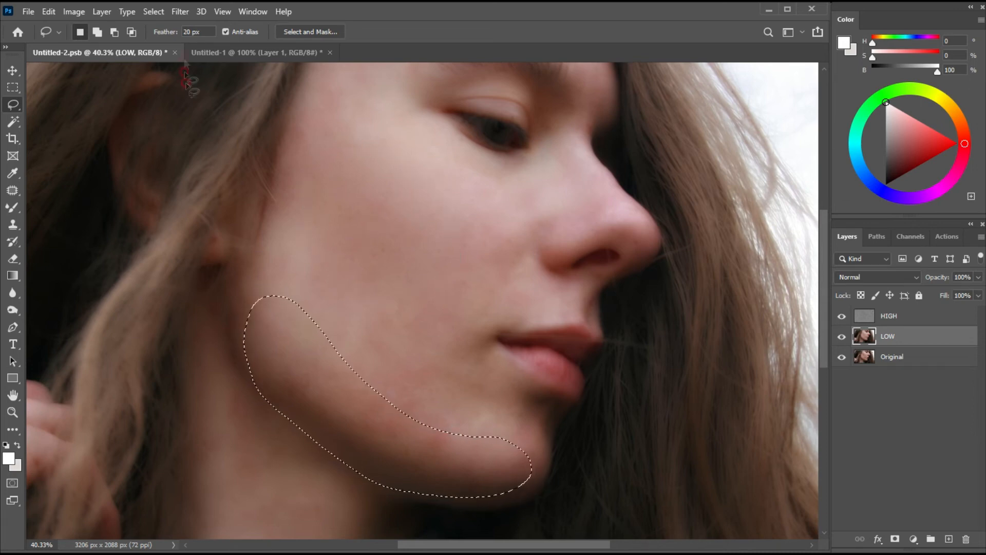
left_click(180, 12)
mouse_move(216, 180)
left_click(380, 229)
left_click_drag(627, 341, 640, 343)
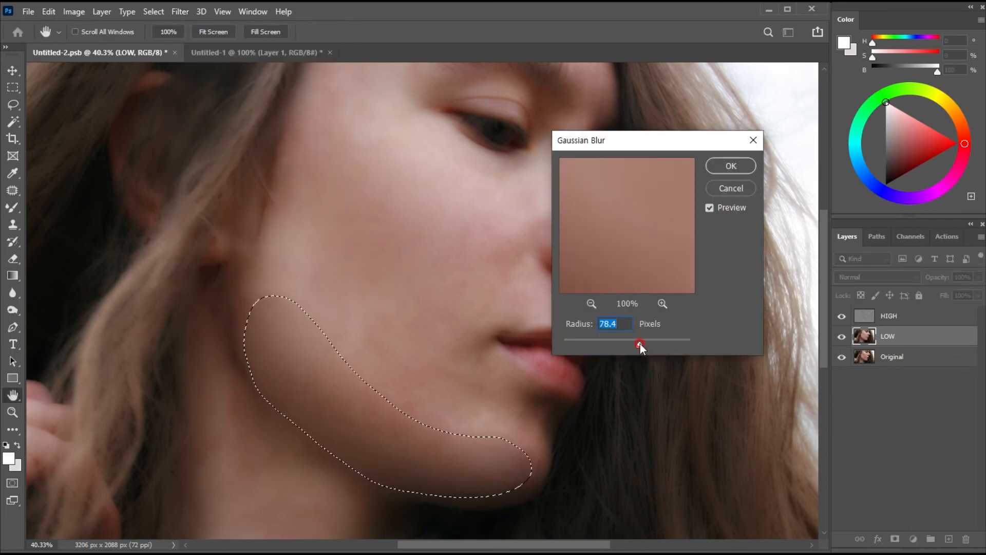
left_click(730, 166)
left_click(410, 395)
Lasso the chin below the lips and apply Gaussian Blur with a 23.5 px radius to it.
mouse_move(486, 404)
left_mouse_down()
mouse_move(531, 470)
mouse_move(442, 450)
left_mouse_up()
left_click(180, 11)
mouse_move(208, 180)
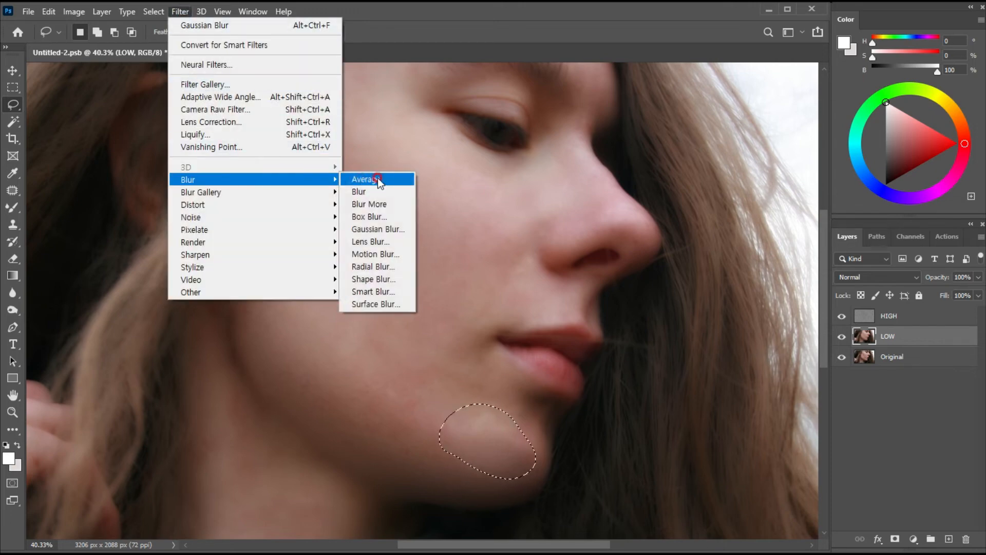
left_click(380, 229)
left_click(627, 227)
left_click(622, 343)
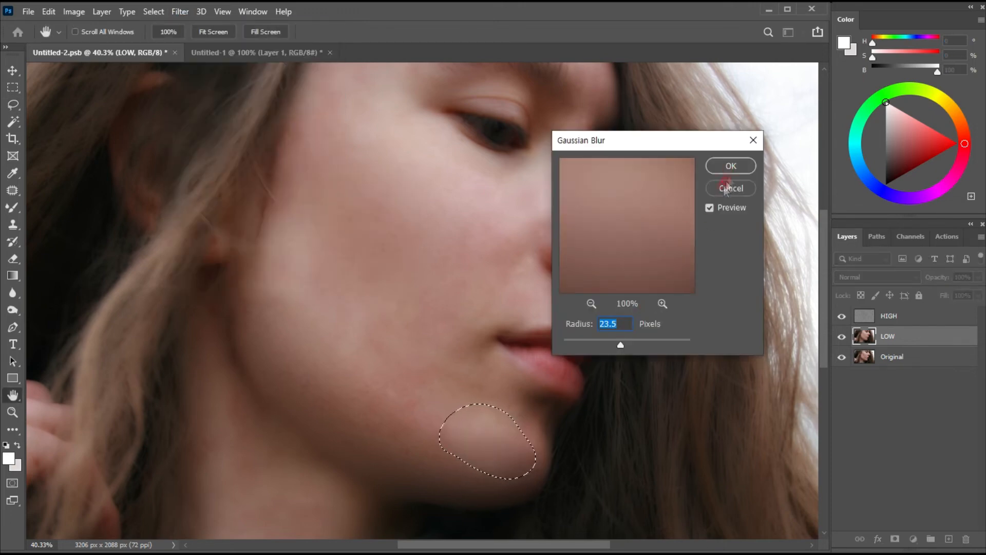
left_click(729, 165)
Lasso the cheek area beside the nose and apply Gaussian Blur with a 23.5 px radius.
left_click_drag(468, 205, 480, 204)
left_click(180, 11)
mouse_move(308, 176)
left_click(382, 226)
left_click(660, 258)
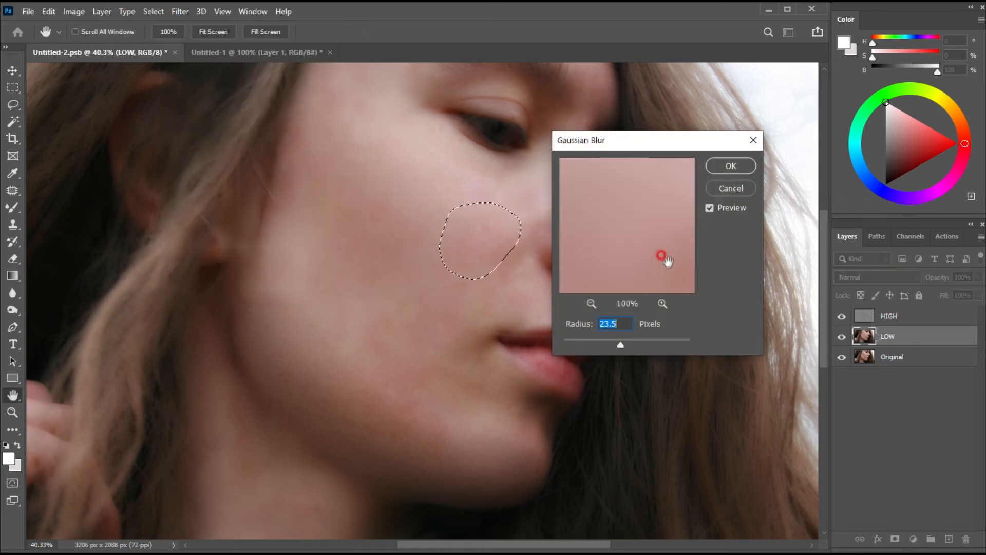
left_click(731, 166)
Lasso the temple area beside the eye, apply Gaussian Blur with a 23.5 px radius, and deselect it.
mouse_move(334, 176)
left_mouse_down()
mouse_move(385, 82)
mouse_move(354, 77)
left_mouse_up()
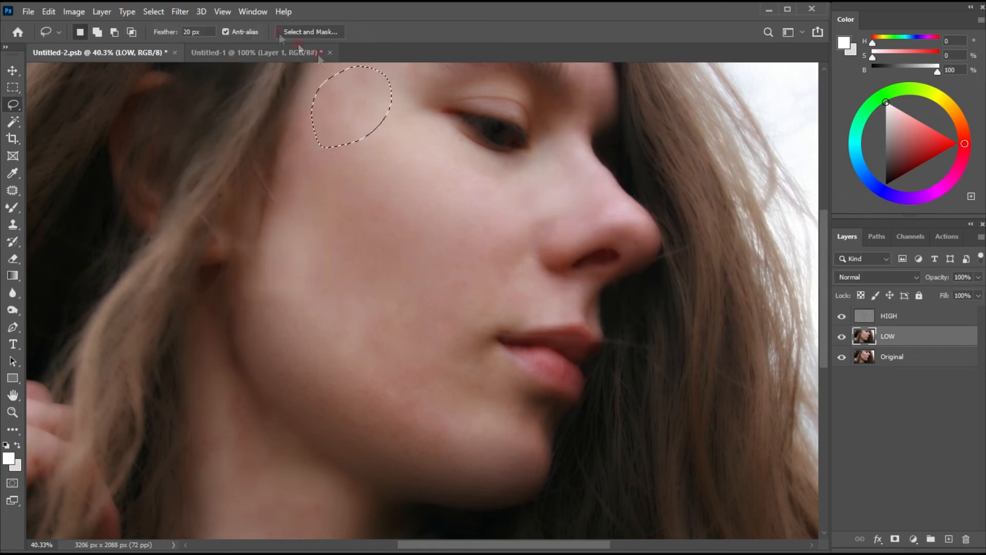
left_click(179, 12)
mouse_move(319, 178)
left_click(380, 228)
left_click(731, 166)
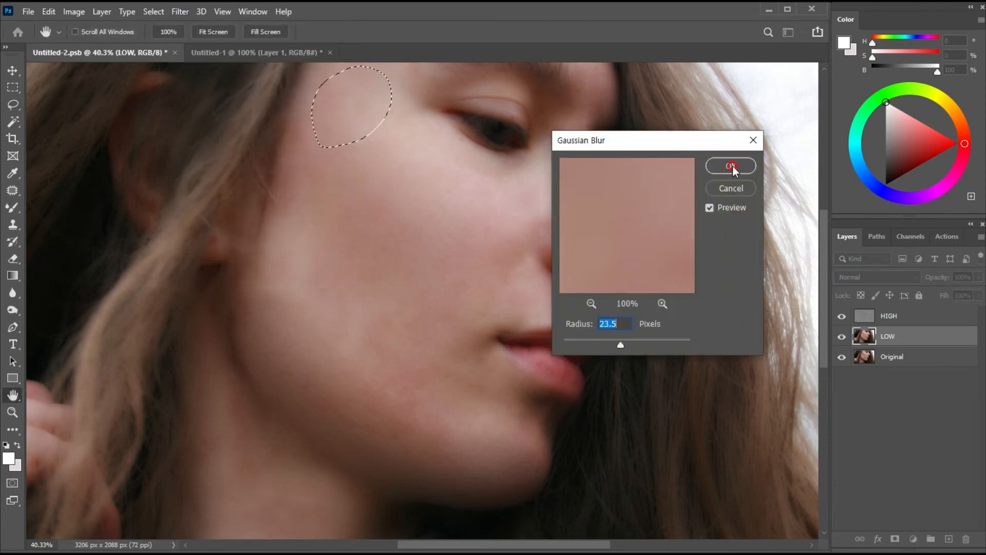
left_click(498, 233)
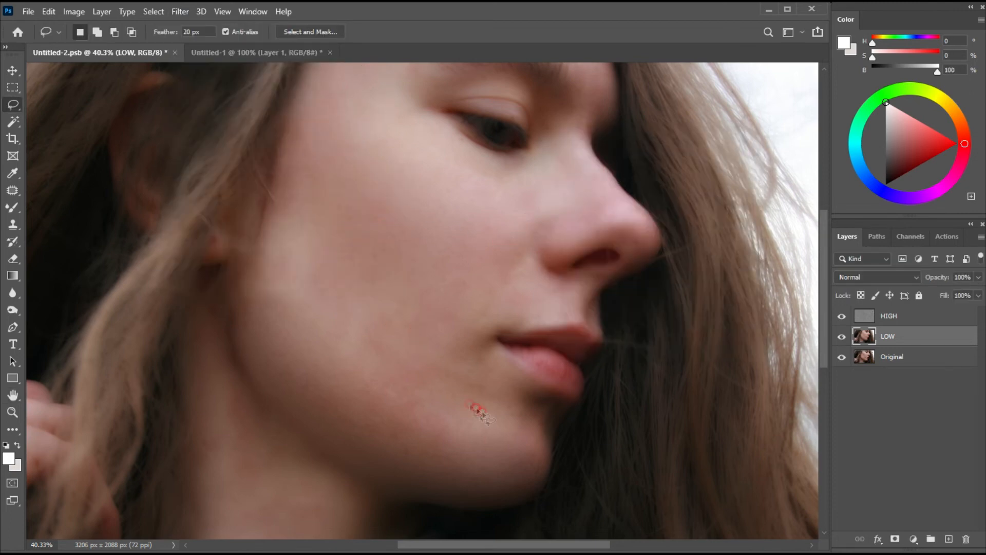
Lasso the lower cheek patch beside the mouth corner, apply Gaussian Blur with a 23.5 px radius, and deselect it.
left_click_drag(410, 368, 450, 408)
left_click(180, 11)
mouse_move(313, 178)
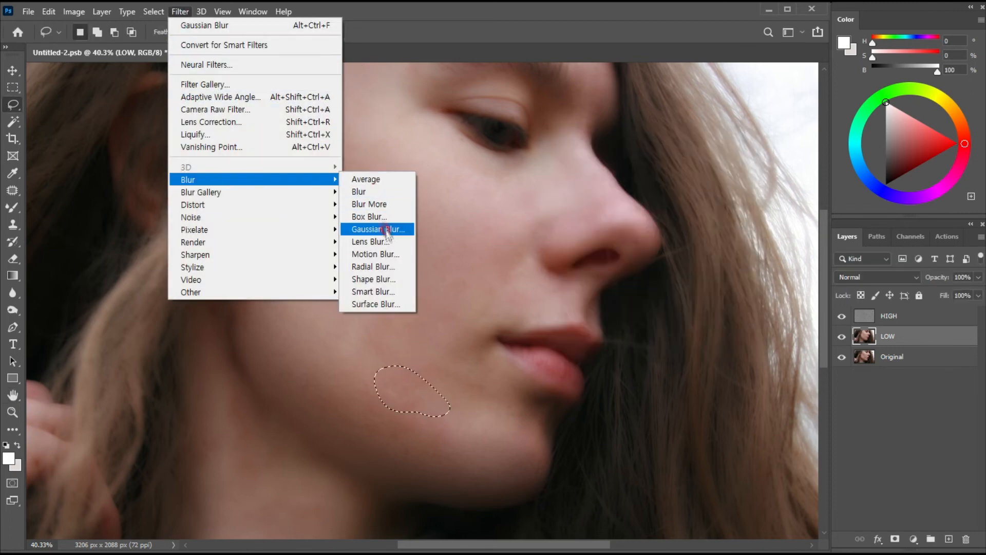
left_click(380, 221)
key("Return")
left_click(420, 285)
Lasso the middle of the cheek, apply Gaussian Blur with a 23.5 px radius, and deselect it.
left_click_drag(301, 259, 338, 349)
left_click(180, 11)
mouse_move(313, 178)
left_click(383, 227)
left_click(731, 165)
left_click(436, 316)
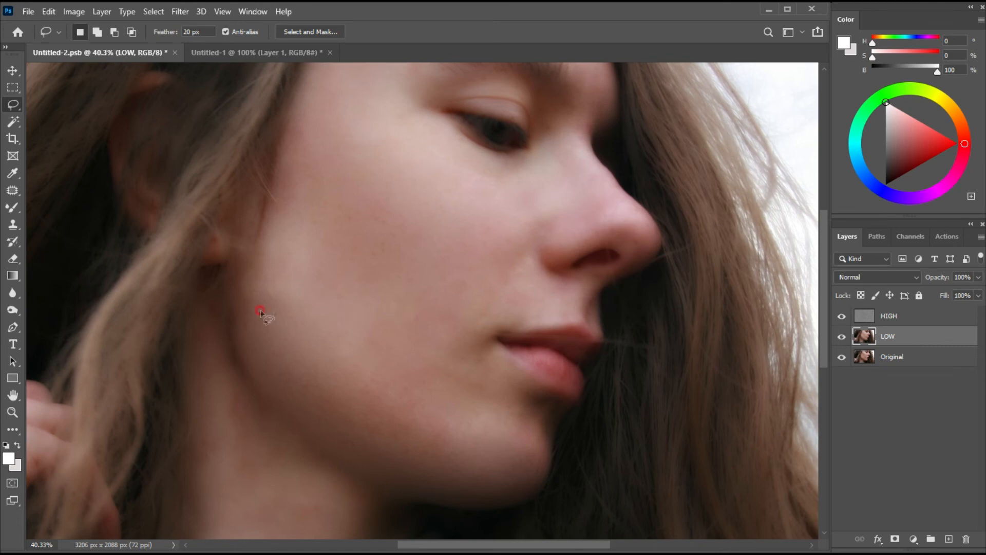
Lasso an oval on the outer cheek below the ear, apply Gaussian Blur with a 23.5 px radius, and deselect it.
mouse_move(261, 260)
left_mouse_down()
mouse_move(296, 310)
mouse_move(258, 310)
left_mouse_up()
left_click(180, 12)
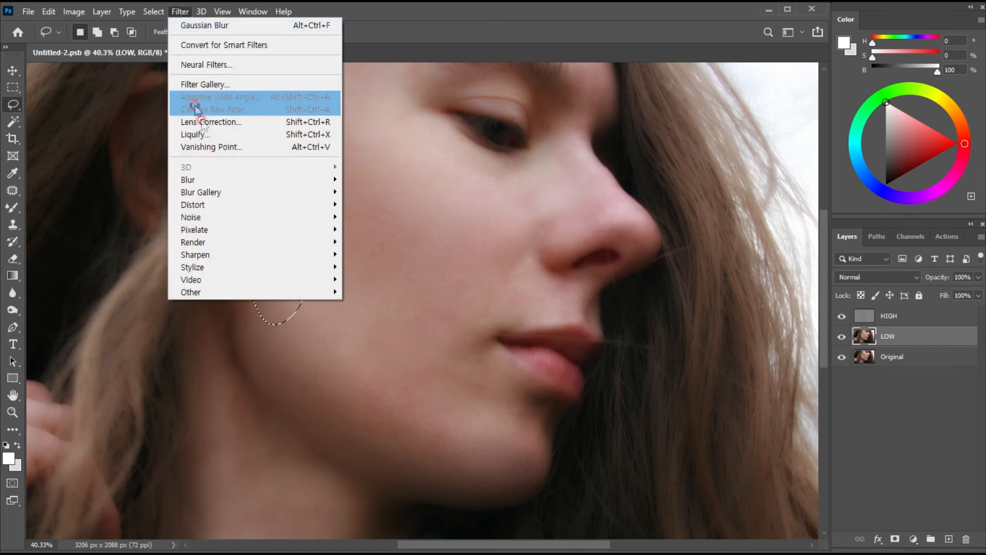
mouse_move(315, 180)
left_click(379, 229)
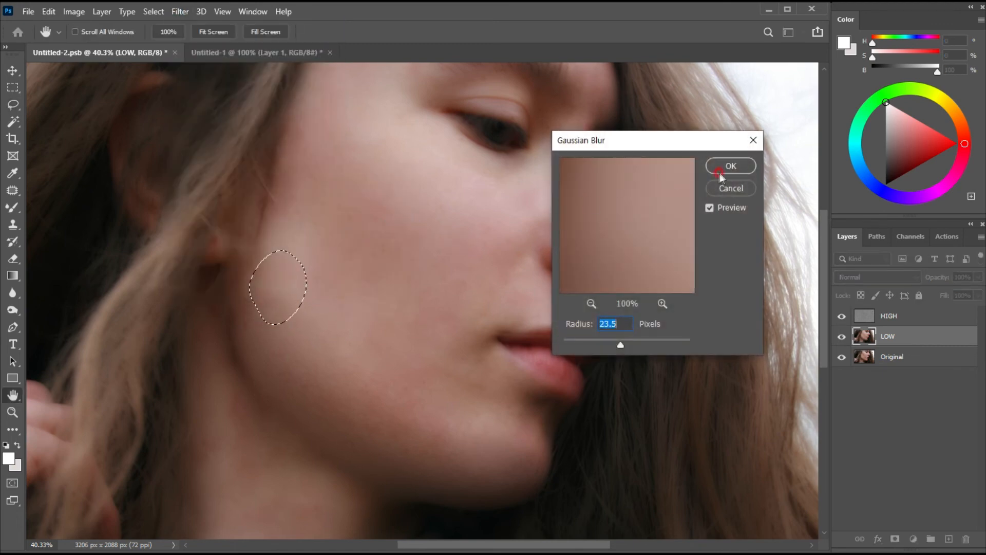
left_click(728, 166)
left_click(384, 284)
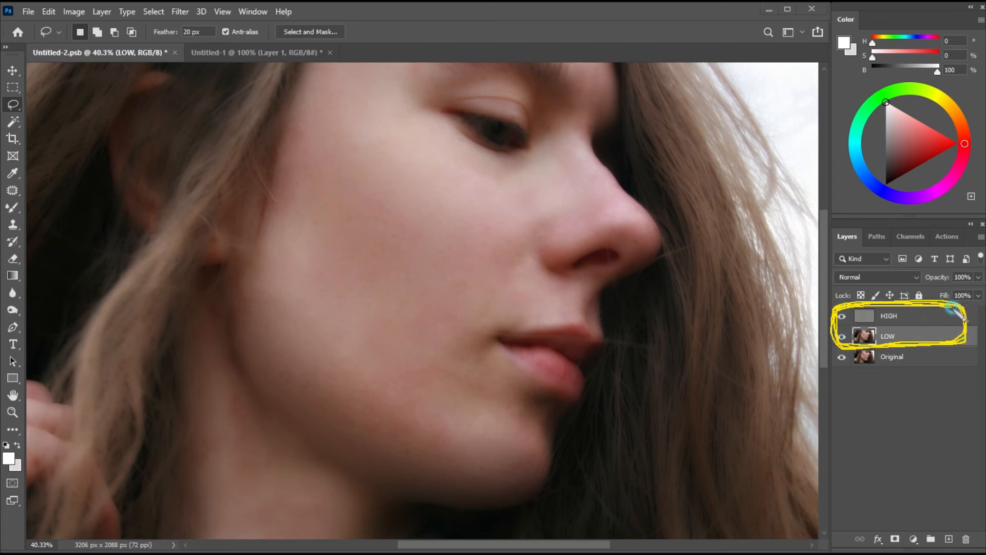
Group the HIGH and LOW layers together as Group 1 in Pass Through mode.
left_click(899, 317, "shift")
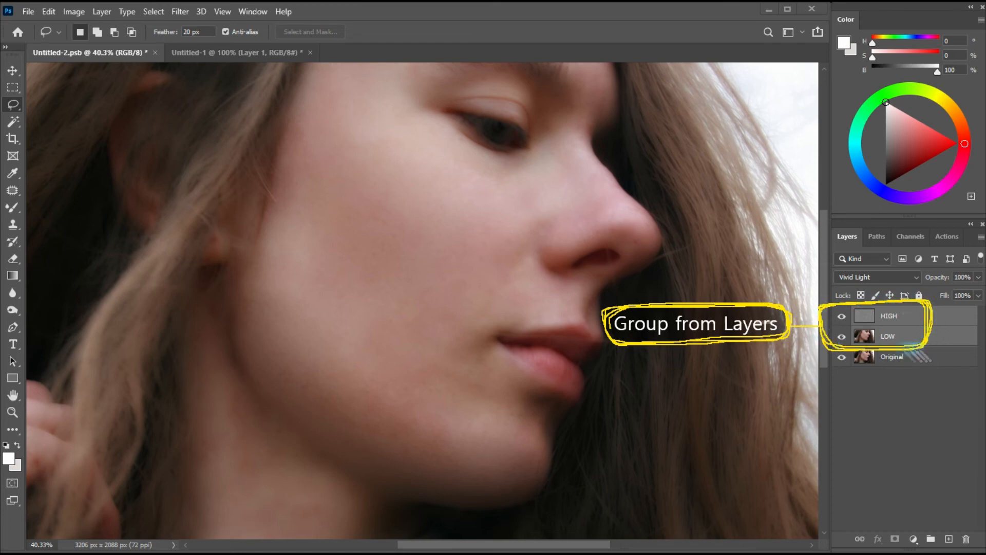
left_click(838, 335)
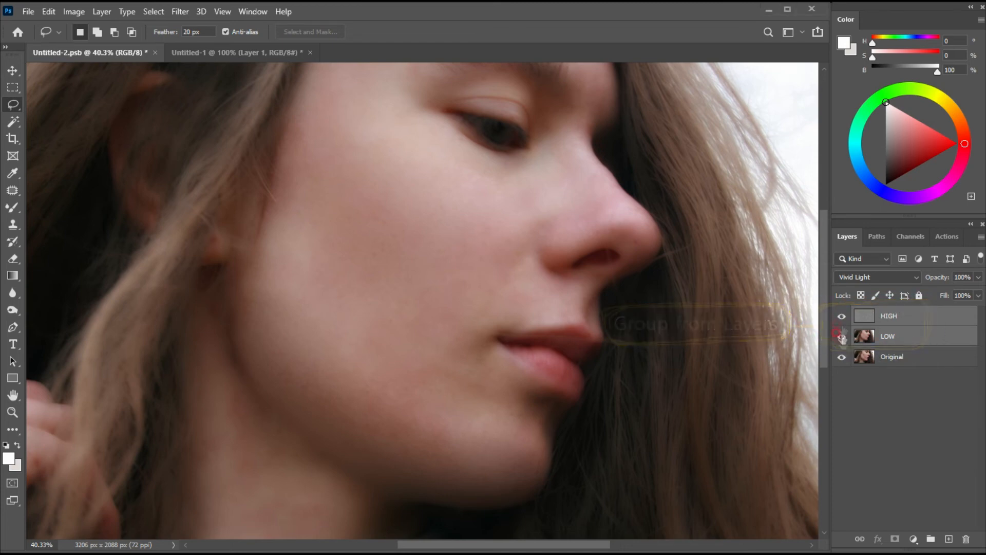
right_click(888, 320)
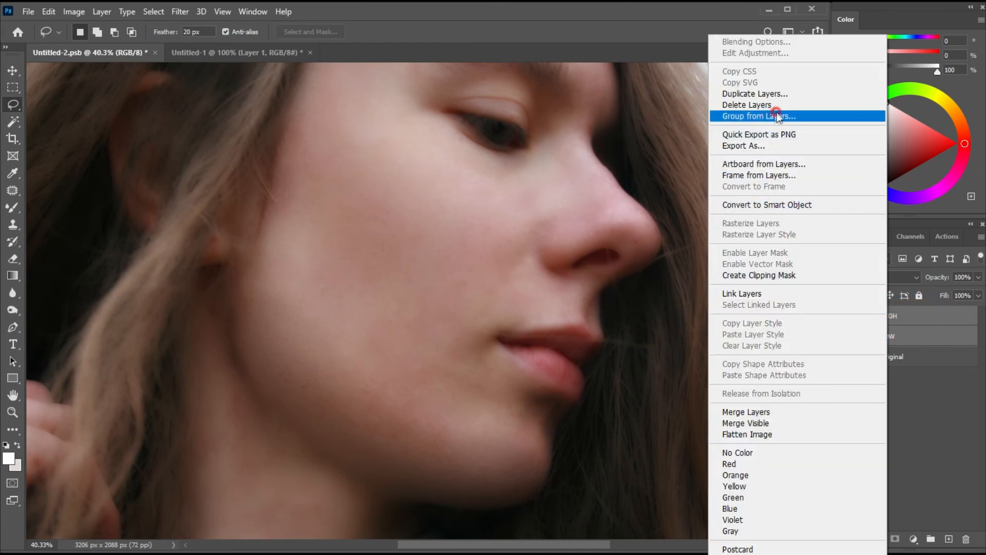
left_click(748, 116)
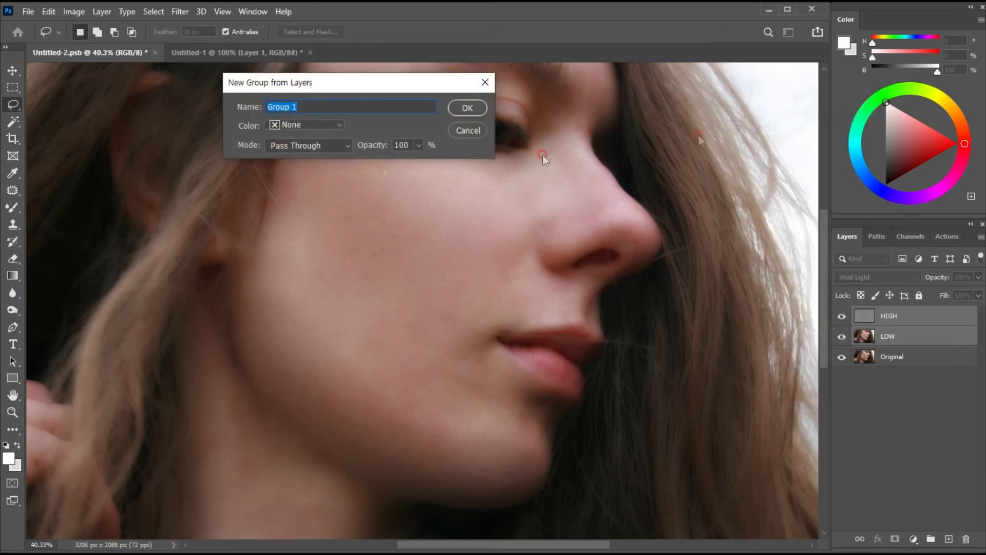
left_click(469, 105)
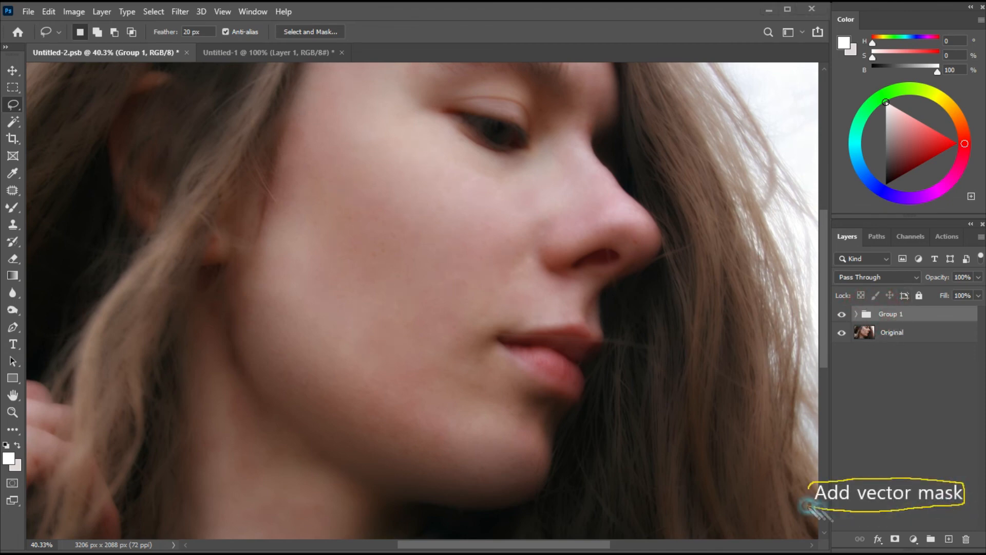
Add a white layer mask to Group 1 and switch to the Brush Tool with black as the foreground colour.
left_click(893, 539)
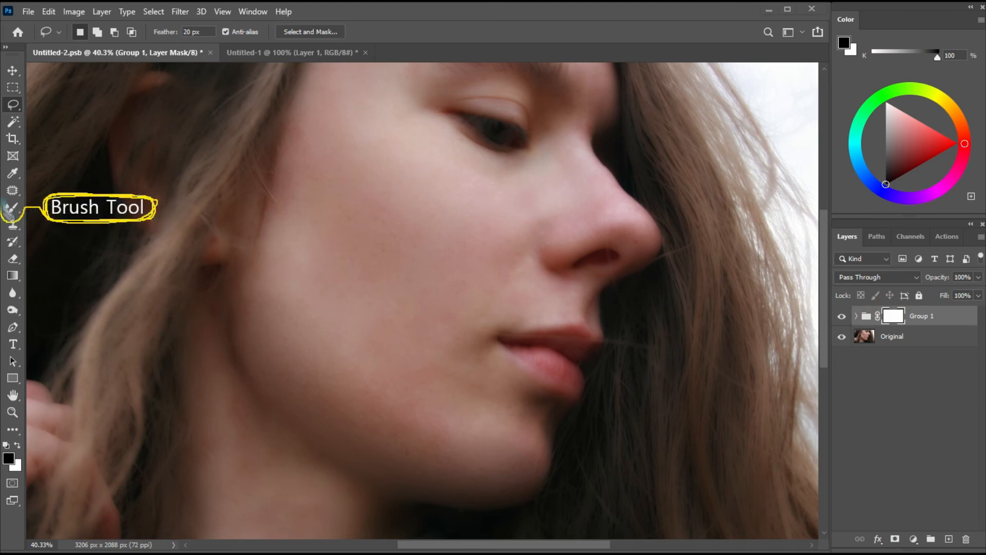
key("j")
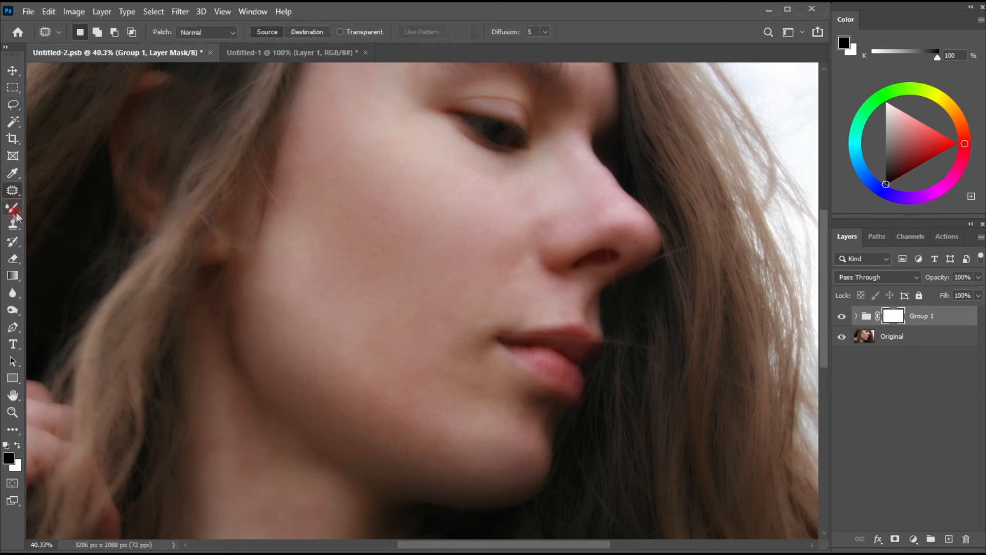
left_click(9, 213)
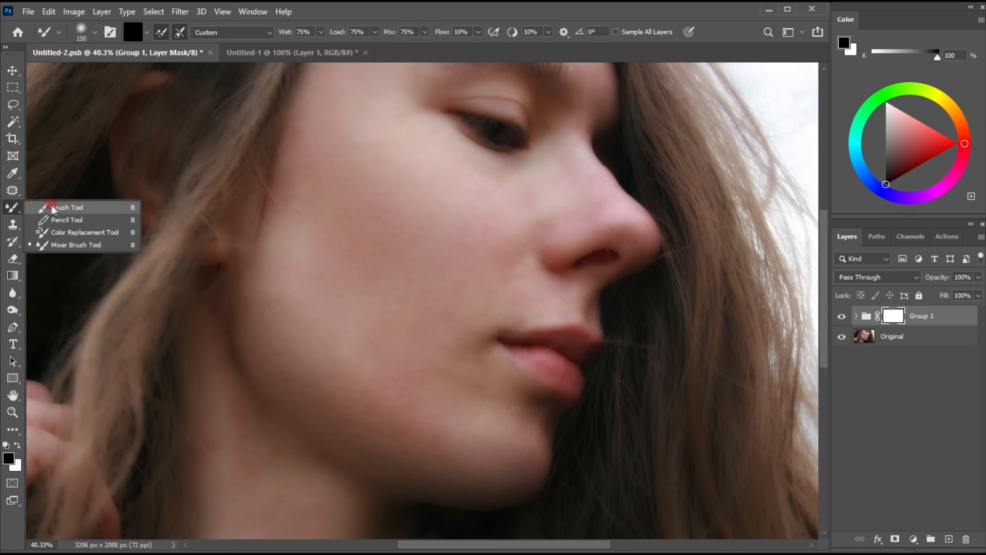
left_click(58, 208)
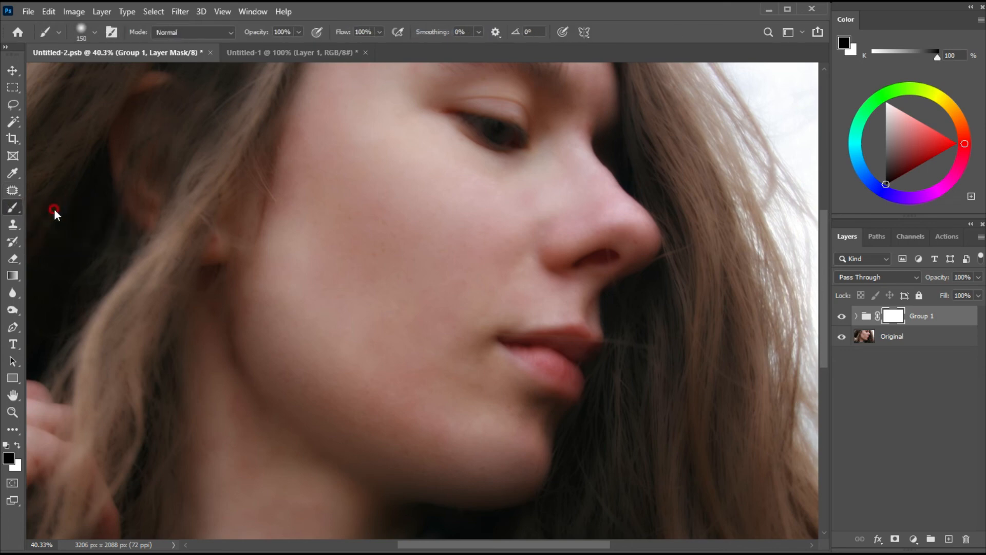
left_click(10, 453)
Paint black on the group mask over the eye, nostril and lips to bring back their original detail.
mouse_move(491, 137)
left_mouse_down()
mouse_move(478, 115)
mouse_move(534, 109)
mouse_move(464, 120)
mouse_move(506, 140)
mouse_move(451, 94)
mouse_move(556, 82)
mouse_move(503, 147)
left_mouse_up()
left_click_drag(610, 259, 590, 269)
mouse_move(552, 363)
left_mouse_down()
mouse_move(570, 379)
mouse_move(514, 345)
mouse_move(579, 358)
left_mouse_up()
Enlarge the brush and paint black on the group mask over the hair on both sides of the face.
key("bracketright")
key("bracketright")
key("bracketright")
mouse_move(213, 149)
left_mouse_down()
mouse_move(225, 115)
mouse_move(161, 93)
mouse_move(77, 224)
mouse_move(117, 205)
mouse_move(122, 368)
mouse_move(79, 434)
mouse_move(89, 497)
mouse_move(100, 502)
mouse_move(51, 512)
mouse_move(137, 281)
mouse_move(199, 145)
mouse_move(239, 91)
mouse_move(115, 92)
left_mouse_up()
mouse_move(642, 146)
left_mouse_down()
mouse_move(686, 173)
mouse_move(666, 323)
mouse_move(624, 452)
mouse_move(744, 370)
mouse_move(716, 122)
mouse_move(765, 393)
mouse_move(589, 512)
mouse_move(623, 510)
mouse_move(640, 427)
mouse_move(598, 467)
mouse_move(683, 293)
mouse_move(726, 325)
mouse_move(749, 462)
mouse_move(722, 463)
mouse_move(676, 439)
left_mouse_up()
Reduce the brush to 125 px and paint black on the group mask along the hair edge beside the lips.
key("bracketleft")
key("bracketleft")
key("bracketleft")
key("bracketleft")
key("bracketleft")
key("bracketleft")
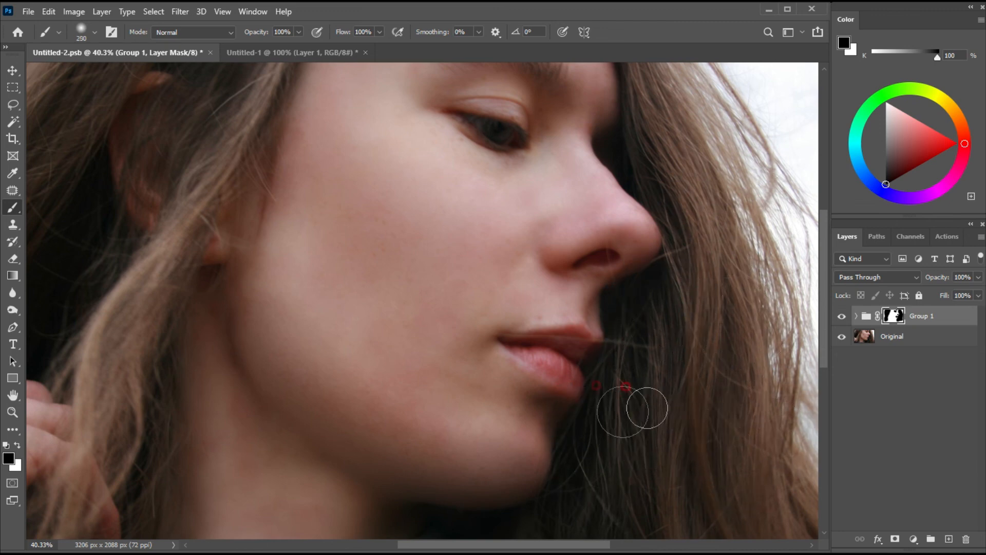
mouse_move(622, 314)
left_mouse_down()
mouse_move(683, 226)
mouse_move(599, 375)
left_mouse_up()
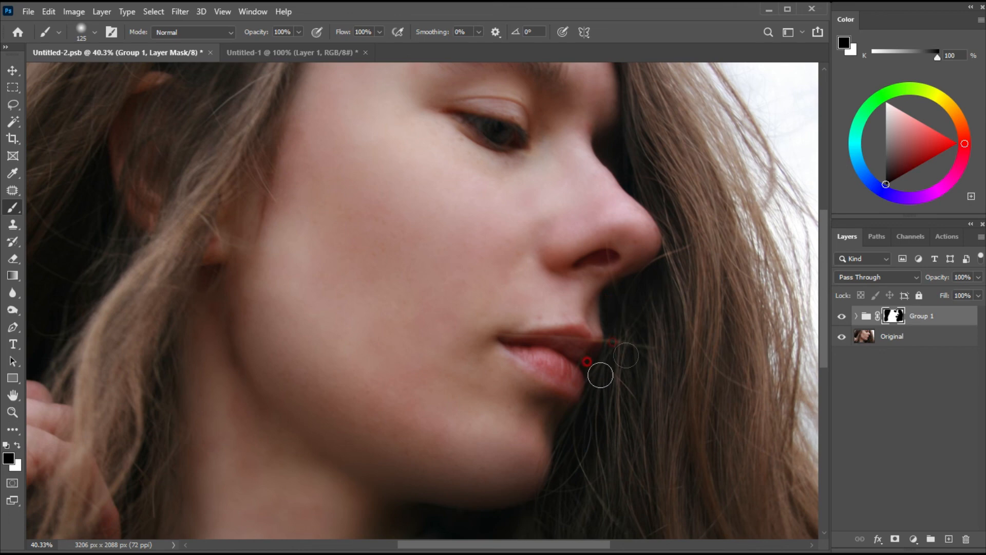